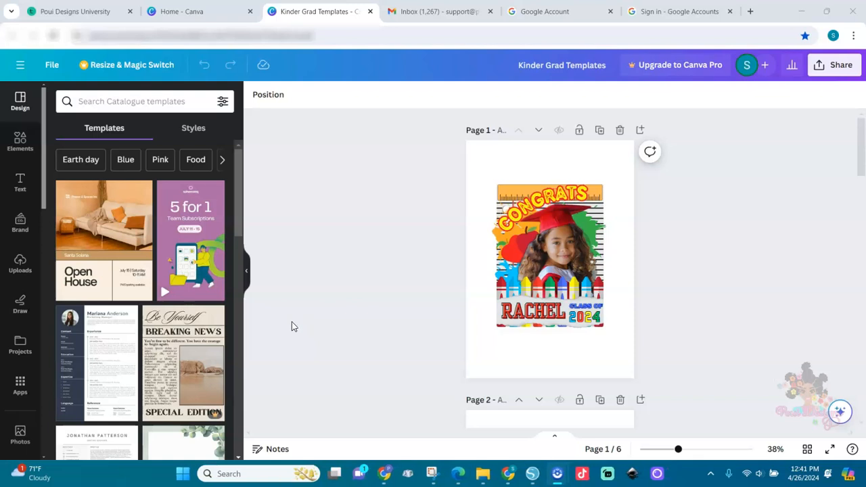
# Look through the six pages of the Kinder Grad Templates design, both in the grid overview and page by page
pyautogui.click(778, 279)
pyautogui.moveTo(860, 158); pyautogui.dragTo(858, 209)
pyautogui.click(807, 450)
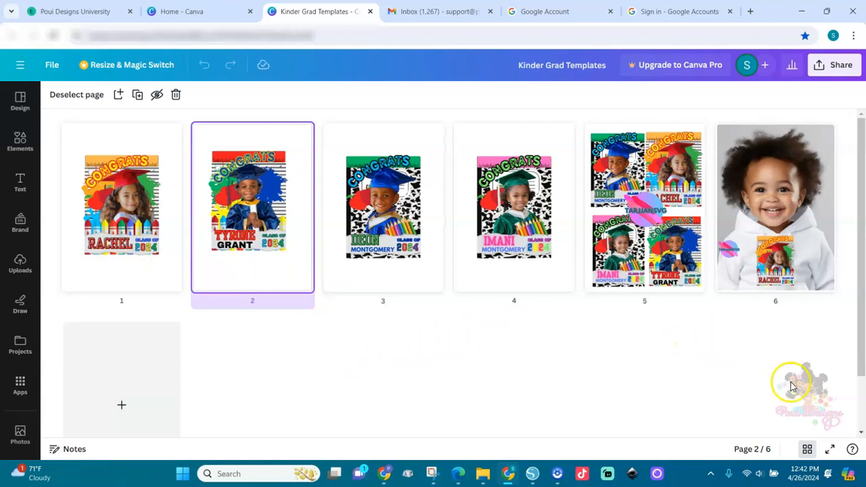
pyautogui.click(808, 451)
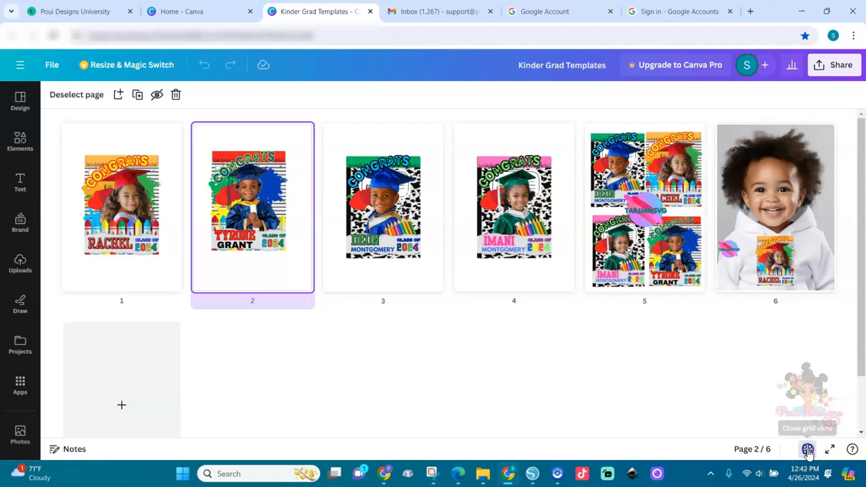
pyautogui.moveTo(863, 198); pyautogui.dragTo(851, 394)
pyautogui.click(594, 305)
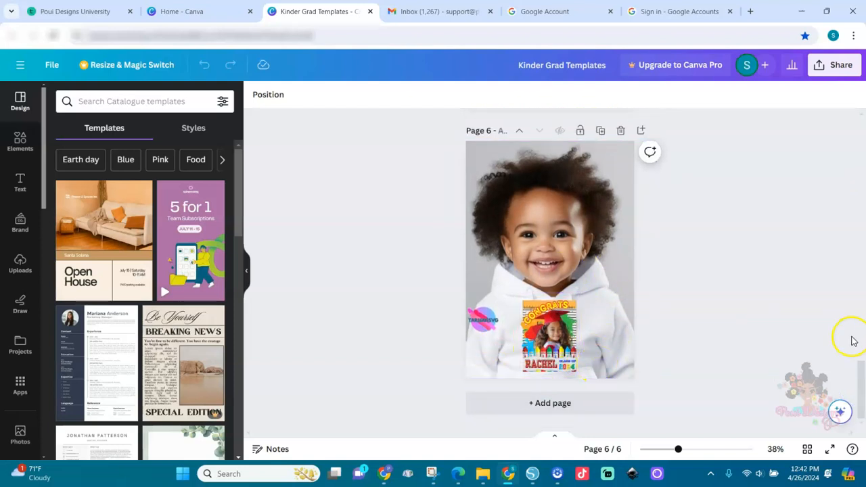
pyautogui.moveTo(862, 376); pyautogui.dragTo(859, 319)
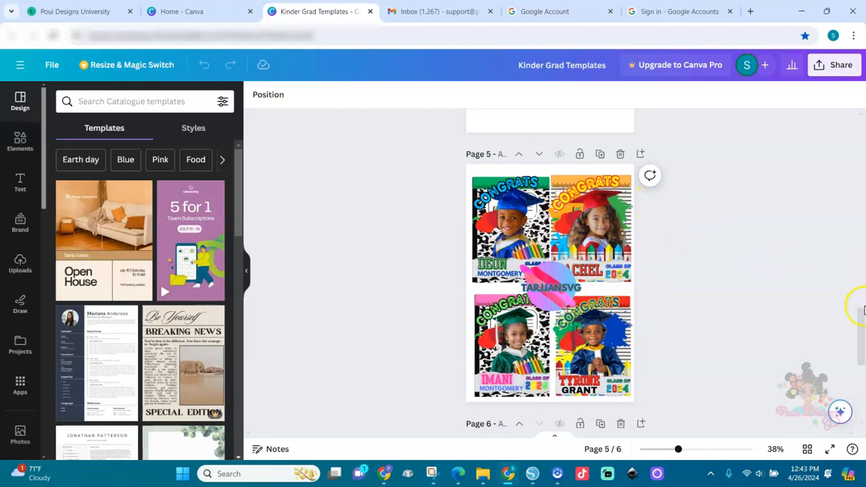
pyautogui.moveTo(861, 323); pyautogui.dragTo(862, 120)
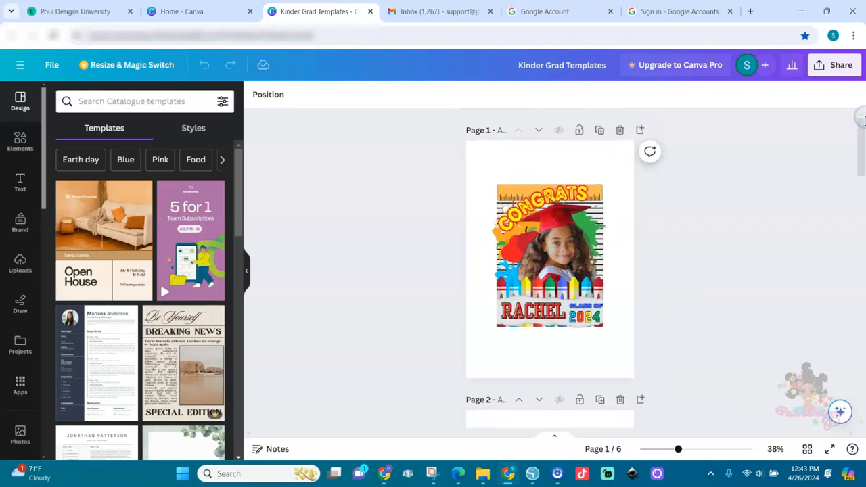
# Ungroup the graduation design on page 1 into its separate elements and clear the selection
pyautogui.click(543, 203)
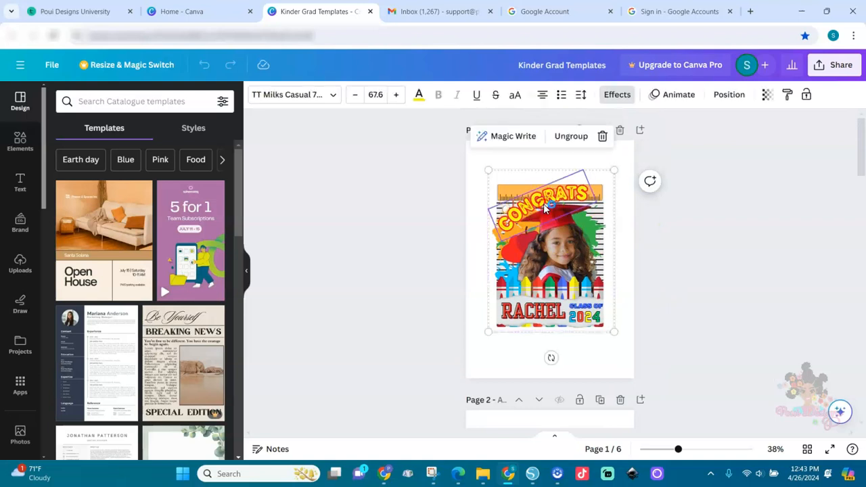
pyautogui.rightClick(543, 204)
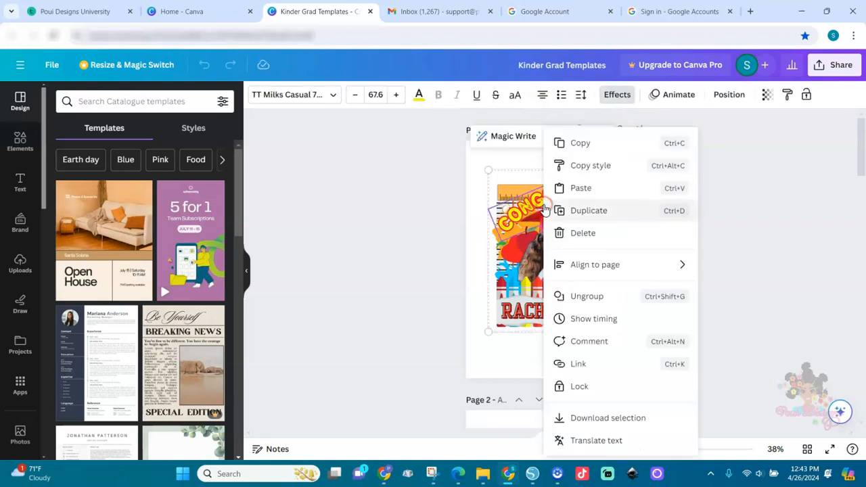
pyautogui.click(575, 297)
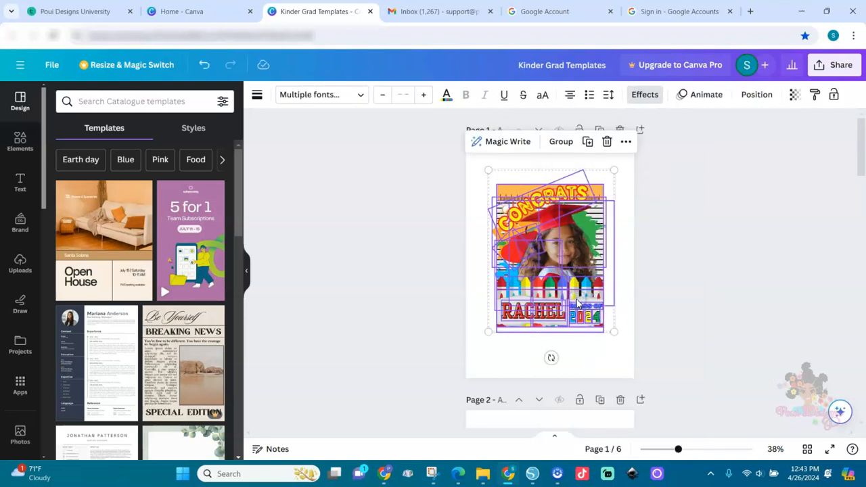
pyautogui.click(685, 149)
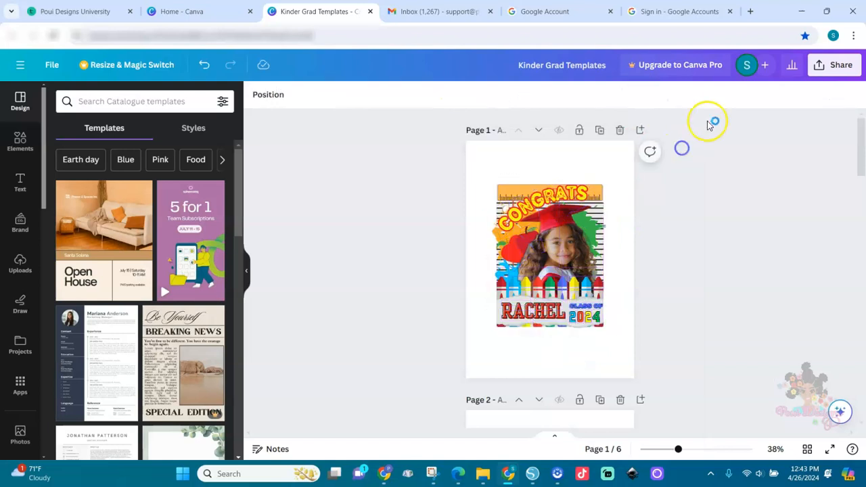
# Select the CLASS OF text among page 1's layers and recolour it dark blue from the document colors
pyautogui.click(265, 96)
pyautogui.click(172, 174)
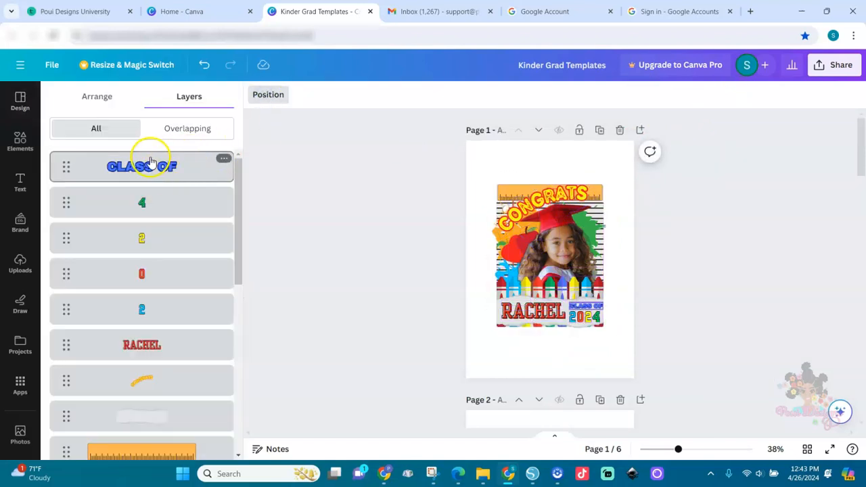
pyautogui.click(151, 162)
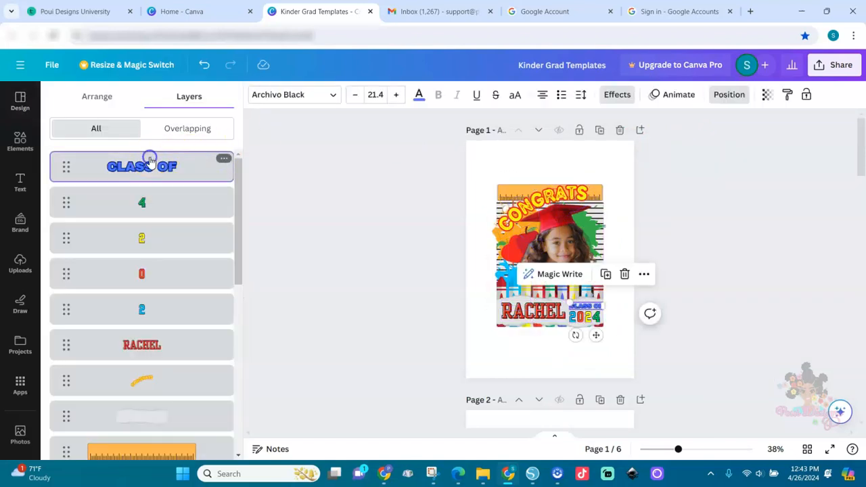
pyautogui.click(417, 100)
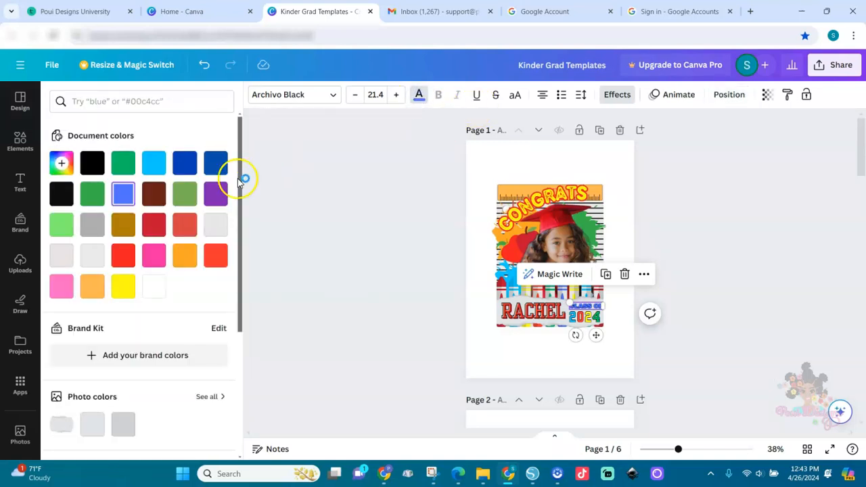
pyautogui.click(116, 170)
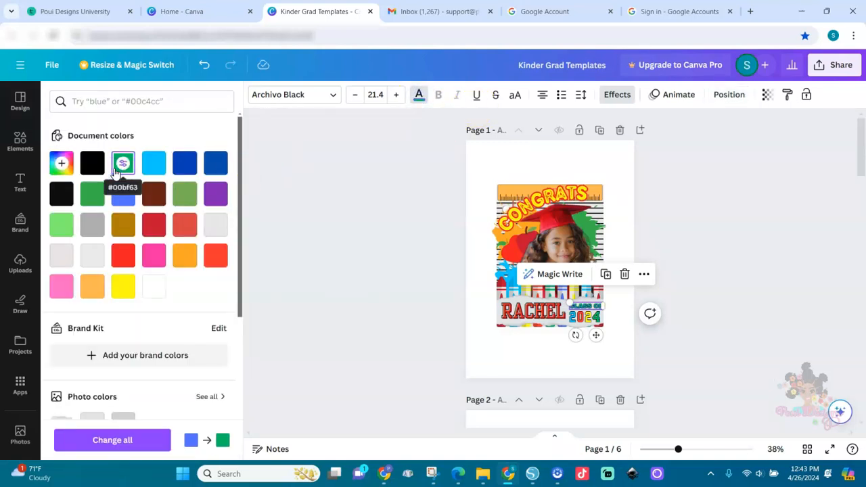
pyautogui.click(183, 164)
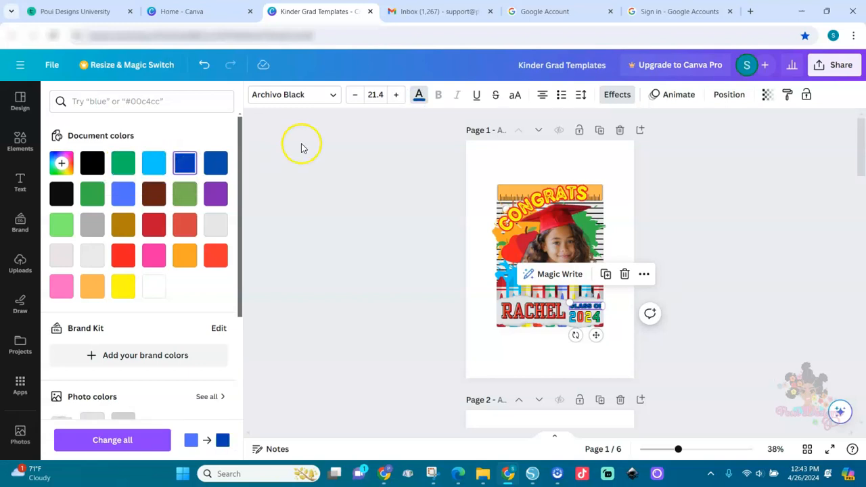
# Change the font of all four digits of 2024 on page 1 to Archivo Black
pyautogui.click(728, 95)
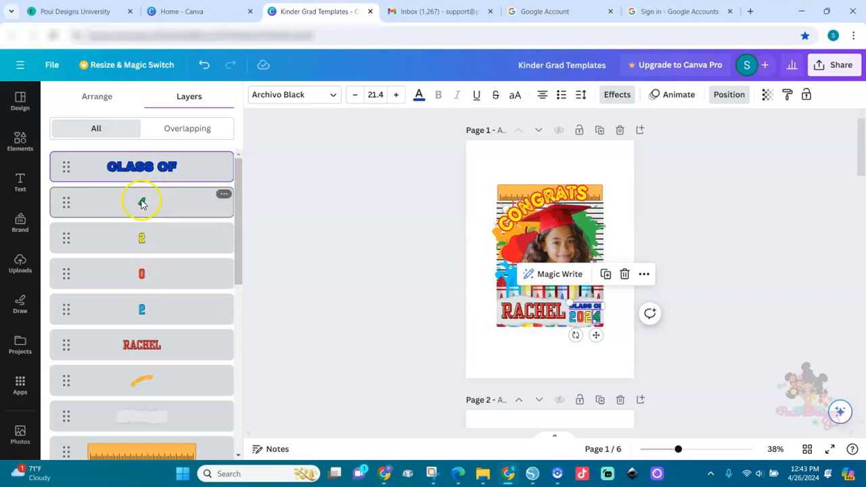
pyautogui.click(143, 205)
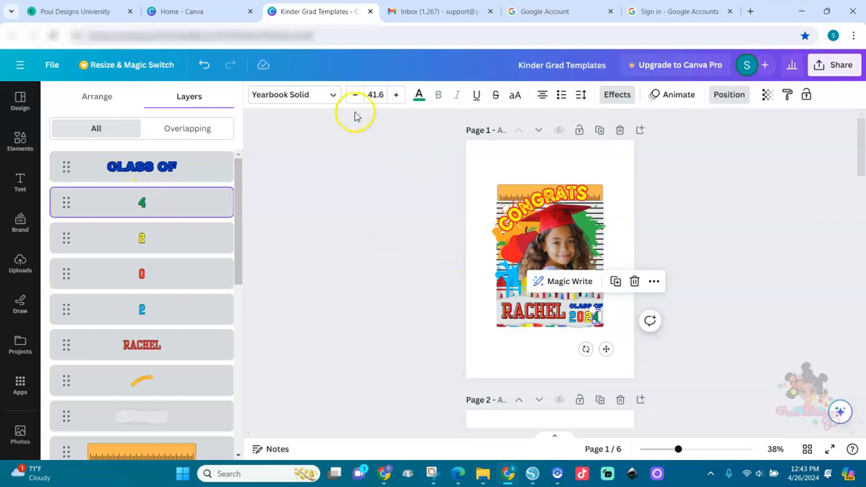
pyautogui.click(329, 95)
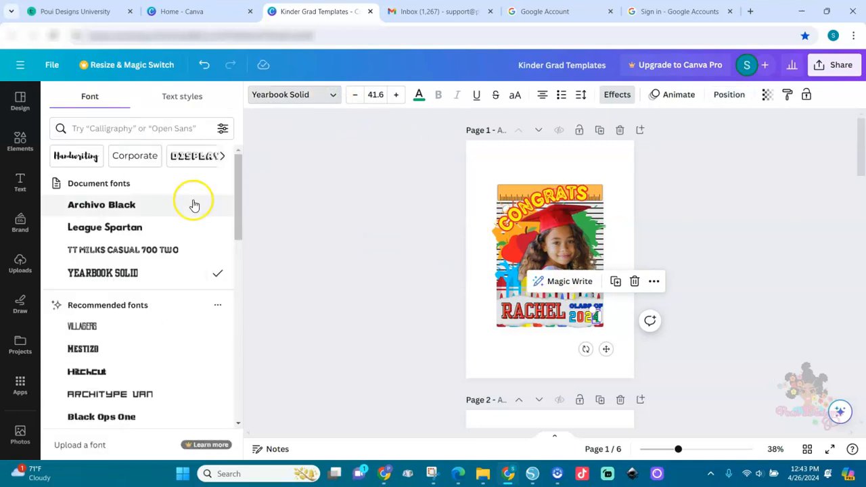
pyautogui.click(126, 205)
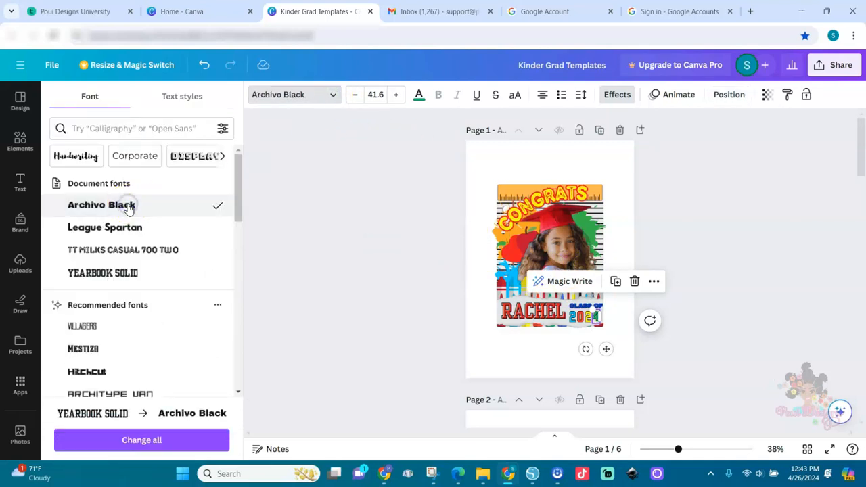
pyautogui.moveTo(678, 448); pyautogui.dragTo(710, 451)
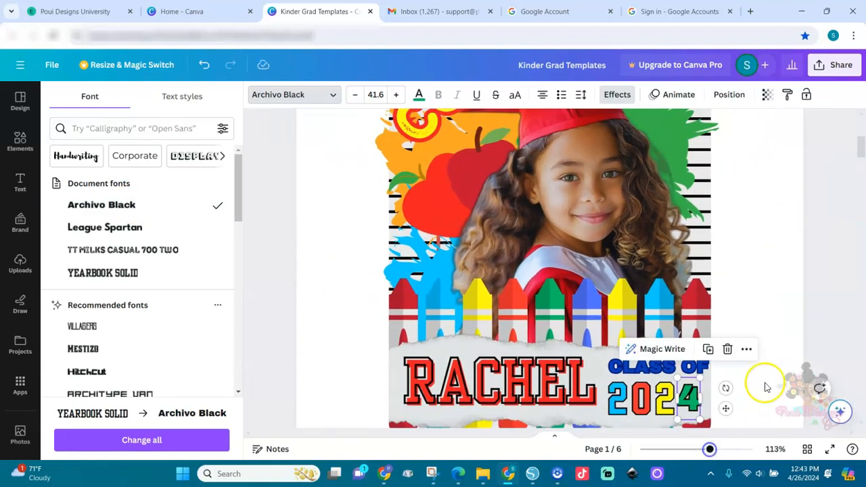
pyautogui.click(664, 396)
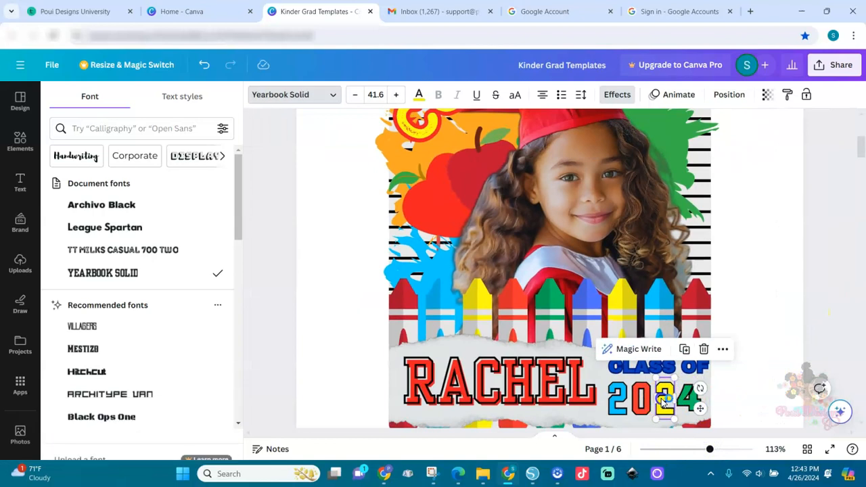
pyautogui.click(122, 207)
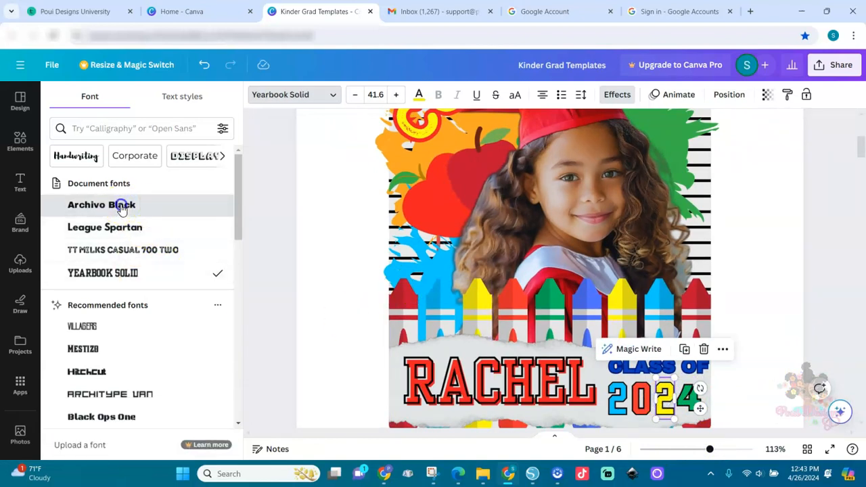
pyautogui.click(639, 398)
pyautogui.keyDown('shift'); pyautogui.click(620, 401); pyautogui.keyUp('shift')
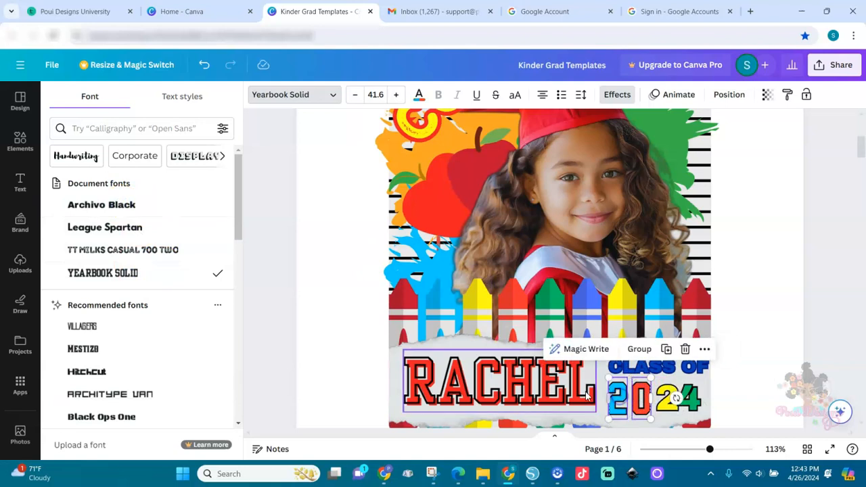
pyautogui.click(99, 210)
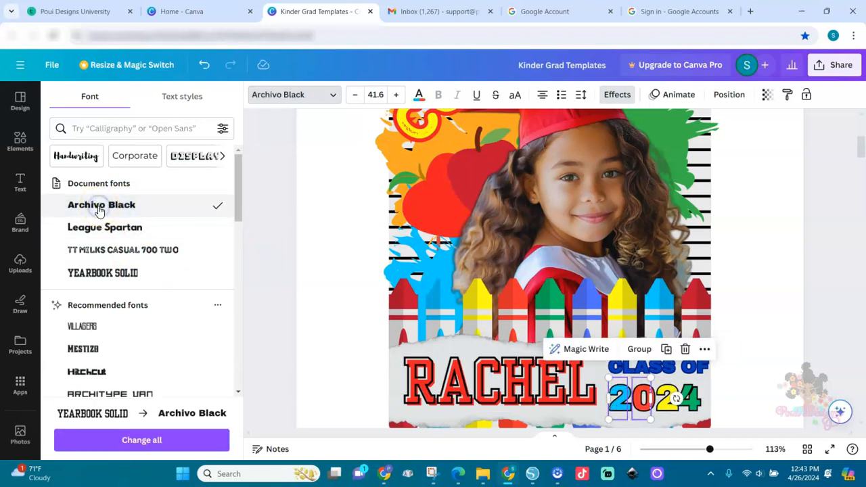
# Examine the name text and the separate crayon images above it by selecting them one after another
pyautogui.click(482, 380)
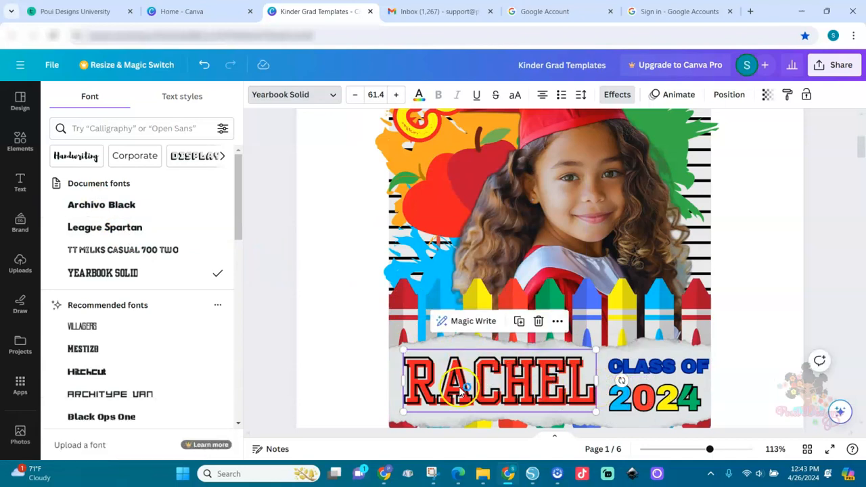
pyautogui.click(660, 310)
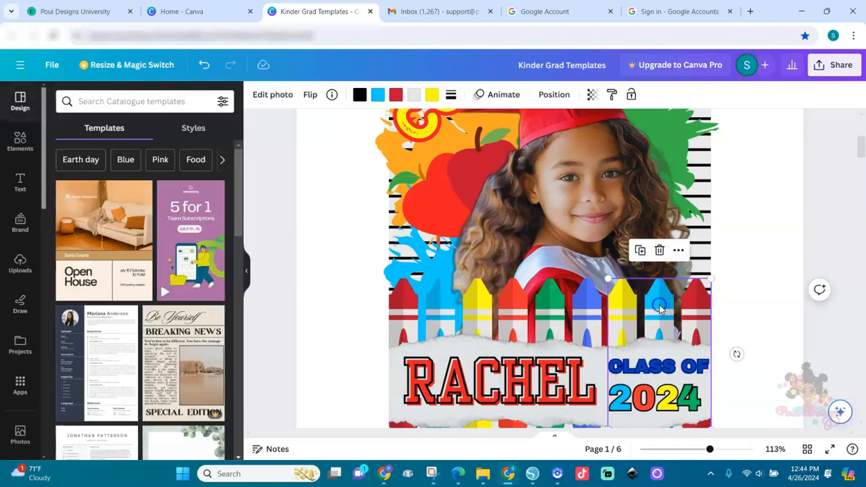
pyautogui.click(563, 293)
pyautogui.click(481, 287)
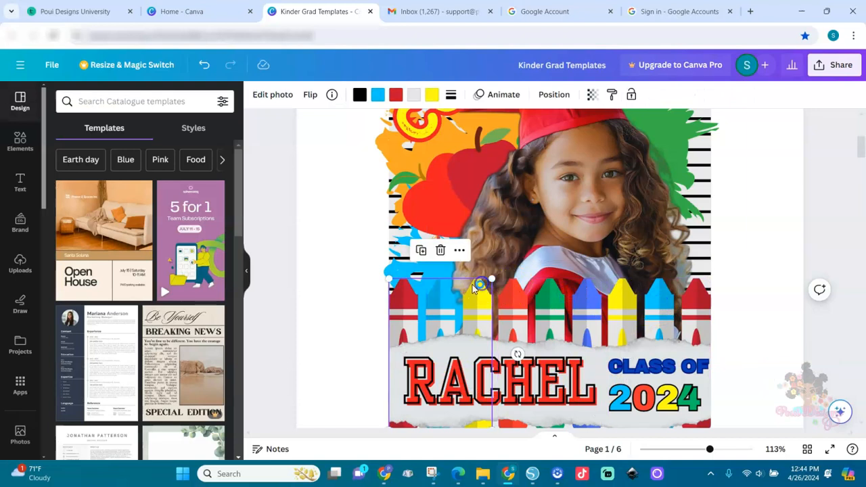
pyautogui.click(544, 301)
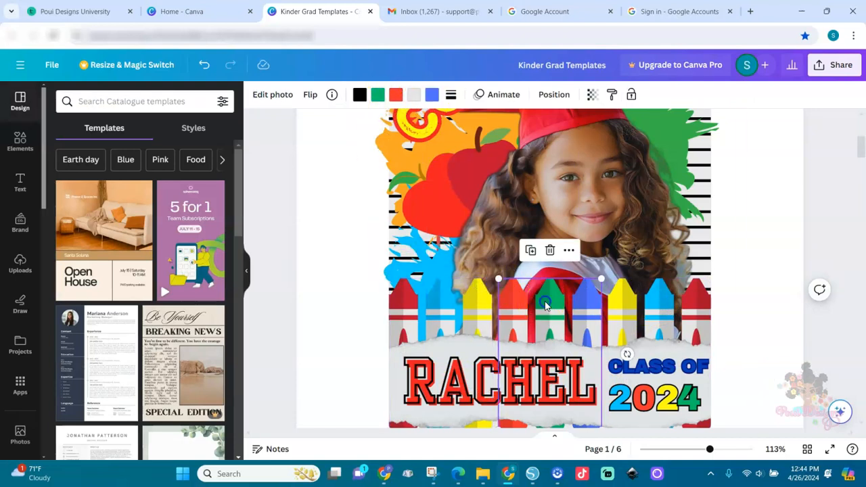
pyautogui.click(643, 306)
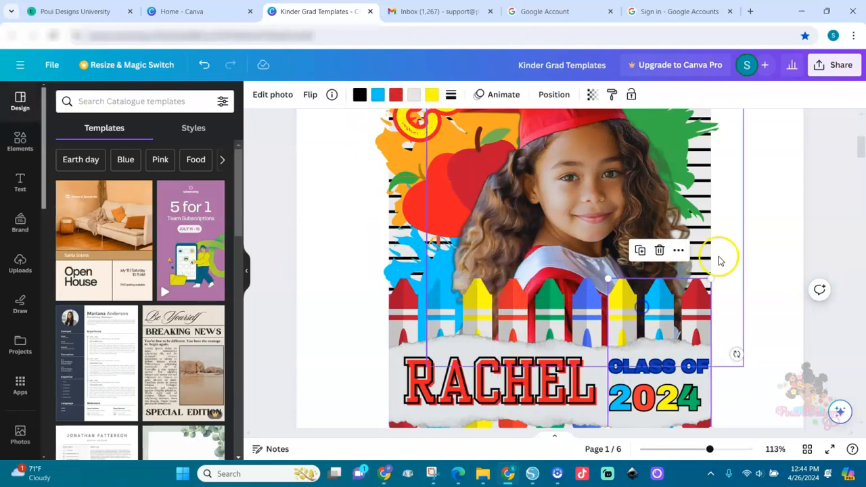
# Select the ruler image behind the CONGRATS text among the layers and enlarge it slightly in width
pyautogui.click(554, 97)
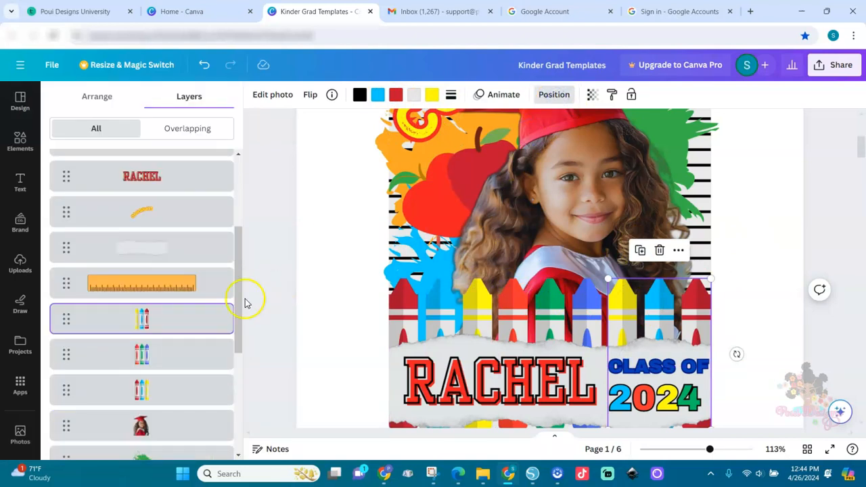
pyautogui.click(180, 282)
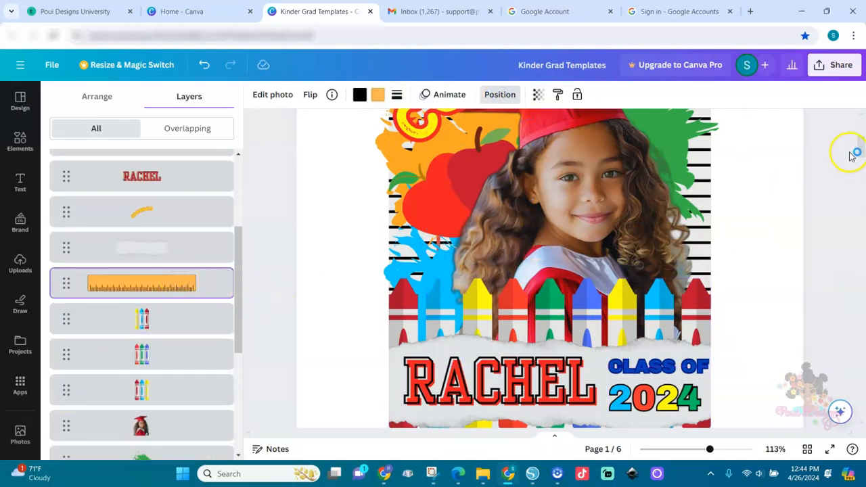
pyautogui.scroll(3, 861, 152)
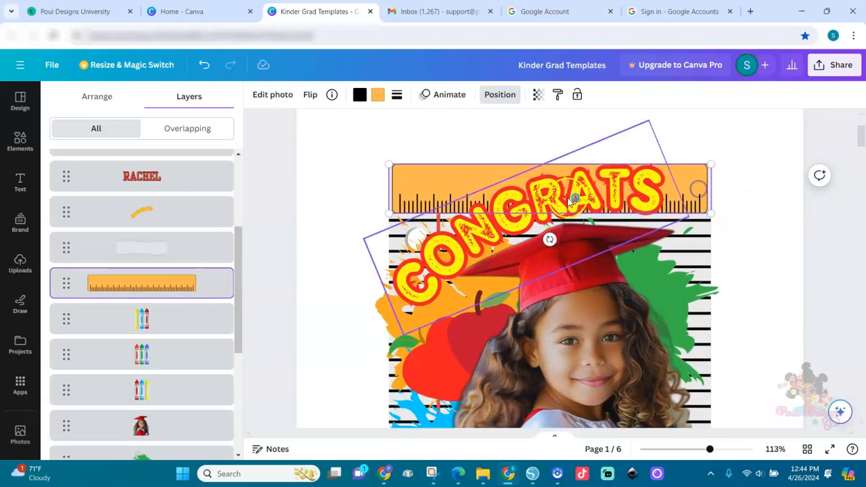
pyautogui.moveTo(710, 215); pyautogui.dragTo(698, 207)
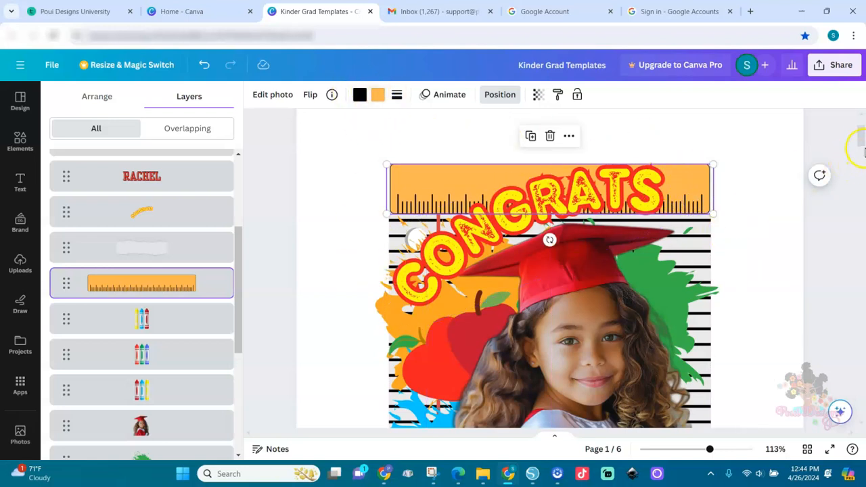
# Examine the green, blue and orange paint splashes by selecting them one after another among page 1's layers
pyautogui.moveTo(862, 140); pyautogui.dragTo(862, 159)
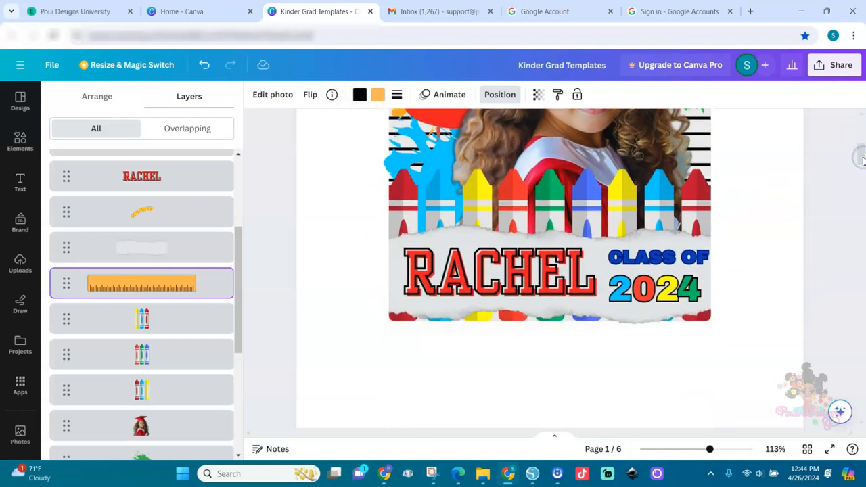
pyautogui.moveTo(237, 333); pyautogui.dragTo(234, 411)
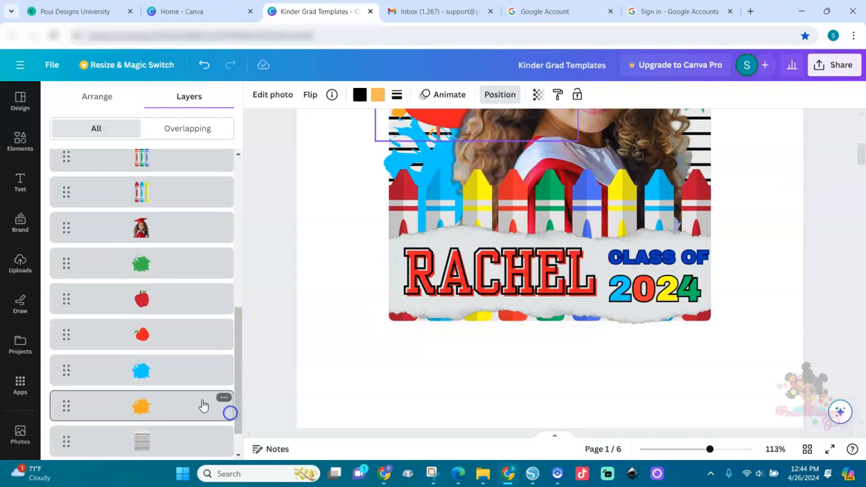
pyautogui.click(142, 263)
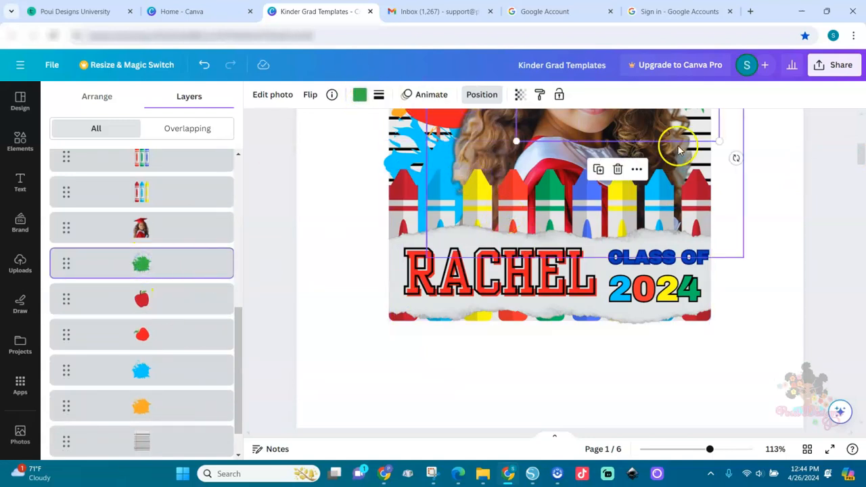
pyautogui.scroll(5, 861, 163)
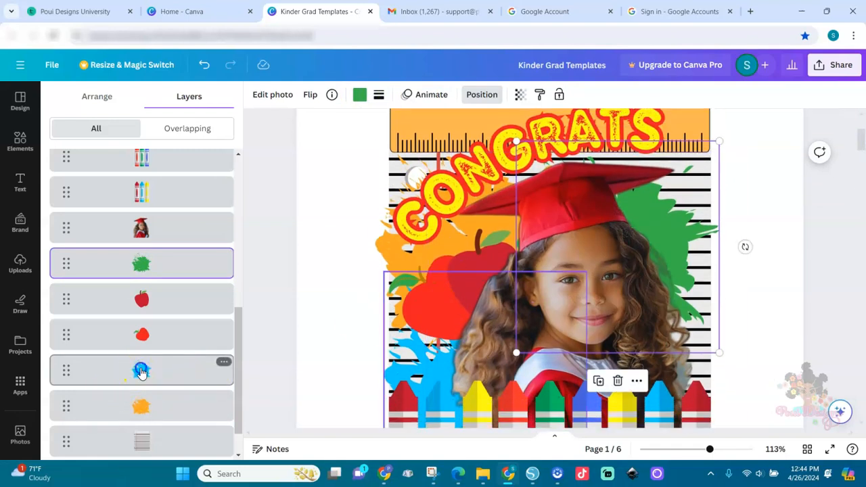
pyautogui.click(141, 372)
pyautogui.click(135, 404)
# Select the lined paper background layer and recolour its paper light grey from the document colors, after trying pink #ff66c4 and white #ffffff
pyautogui.moveTo(238, 386); pyautogui.dragTo(238, 422)
pyautogui.click(131, 403)
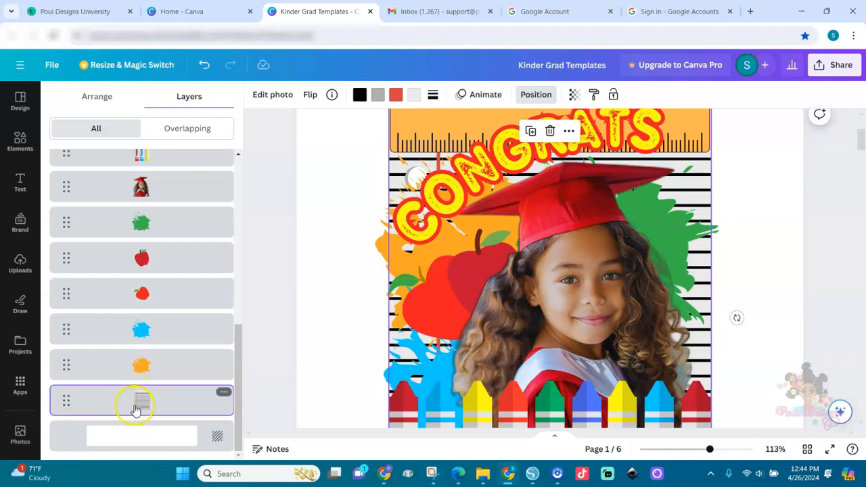
pyautogui.click(414, 96)
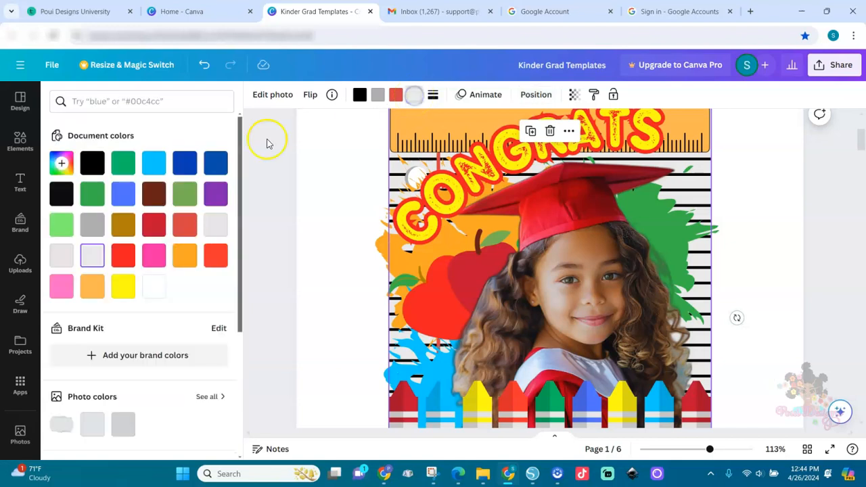
pyautogui.click(61, 287)
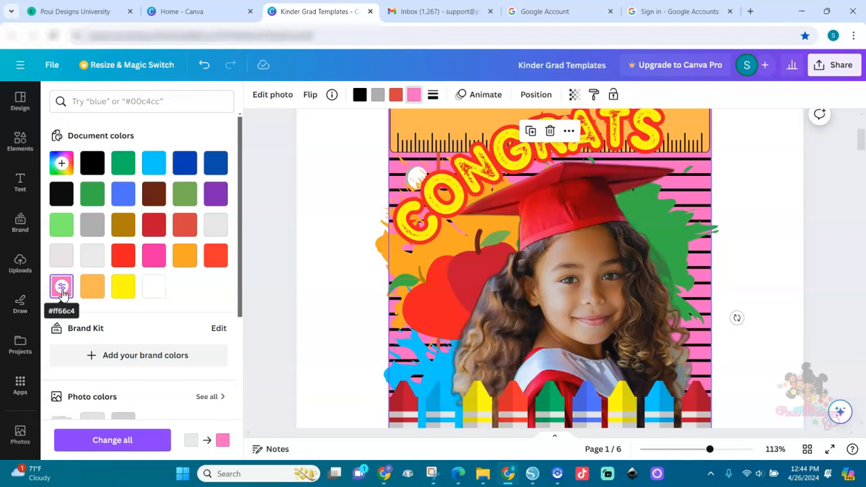
pyautogui.click(153, 287)
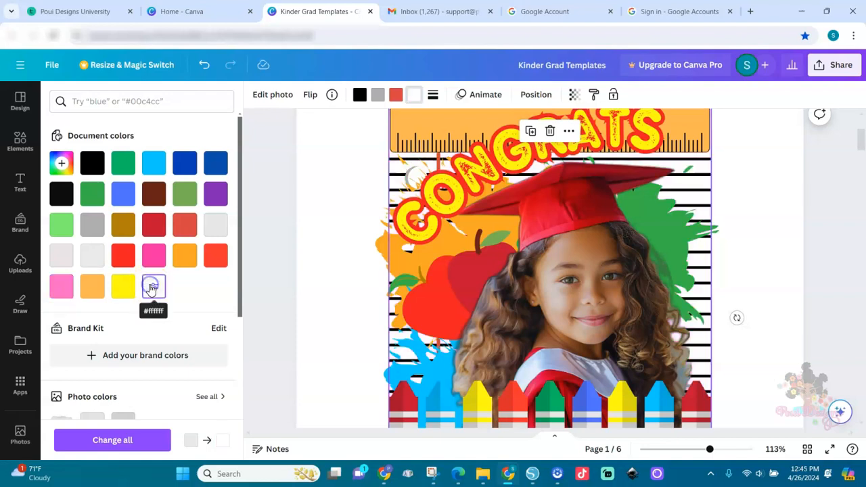
pyautogui.click(213, 227)
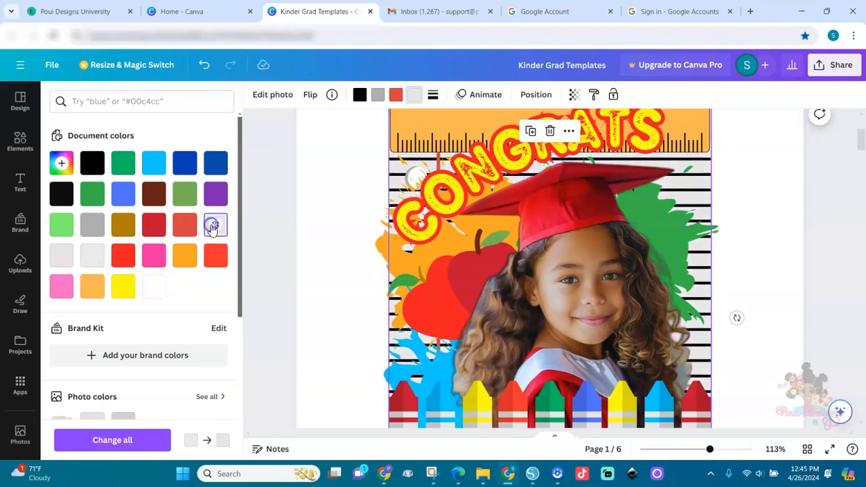
# Try green #00bf63 and dark blue #093eb5 on the lined paper's margin line and return it to its original red
pyautogui.click(397, 96)
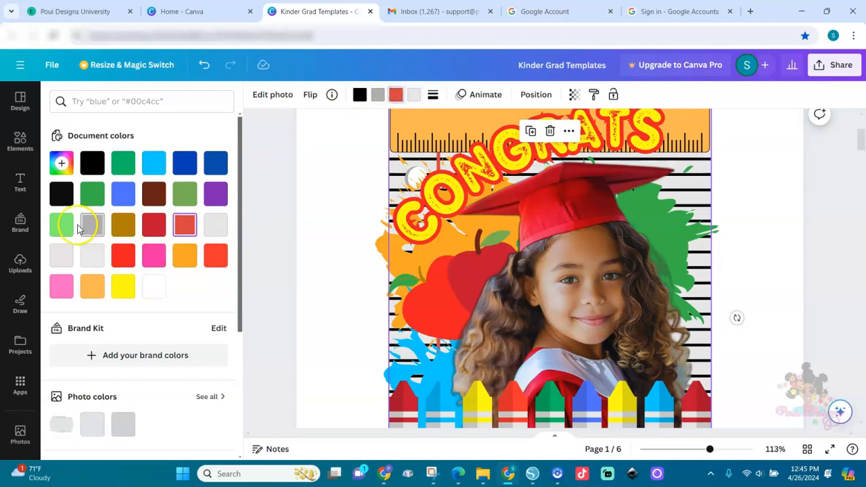
pyautogui.click(122, 165)
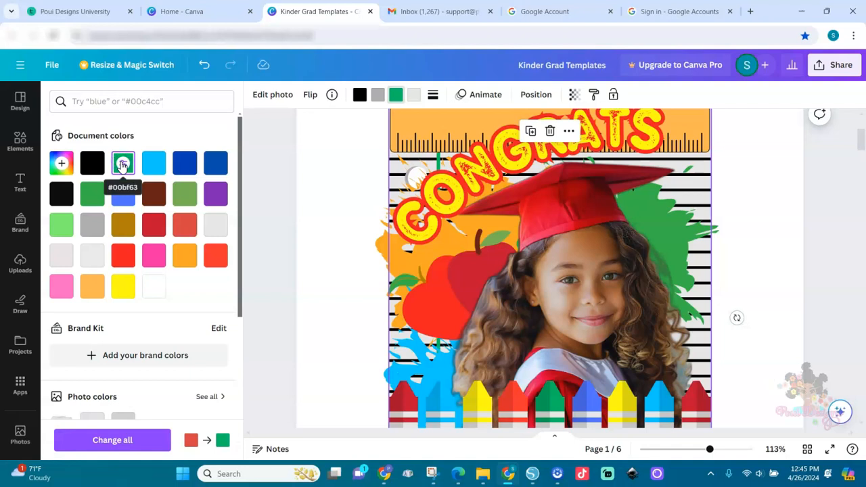
pyautogui.click(185, 164)
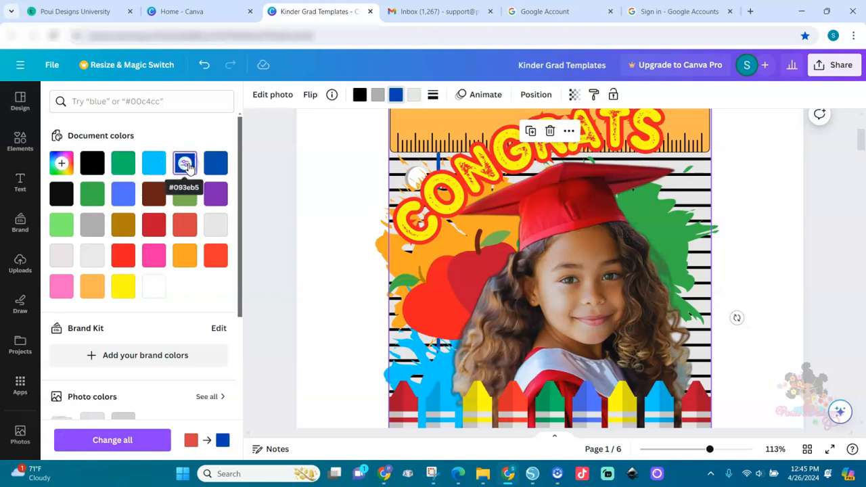
pyautogui.click(91, 198)
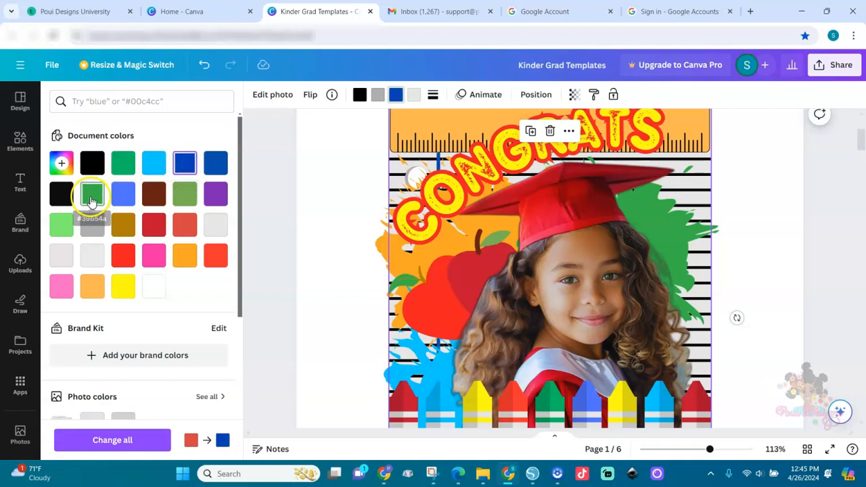
pyautogui.click(216, 258)
pyautogui.click(184, 227)
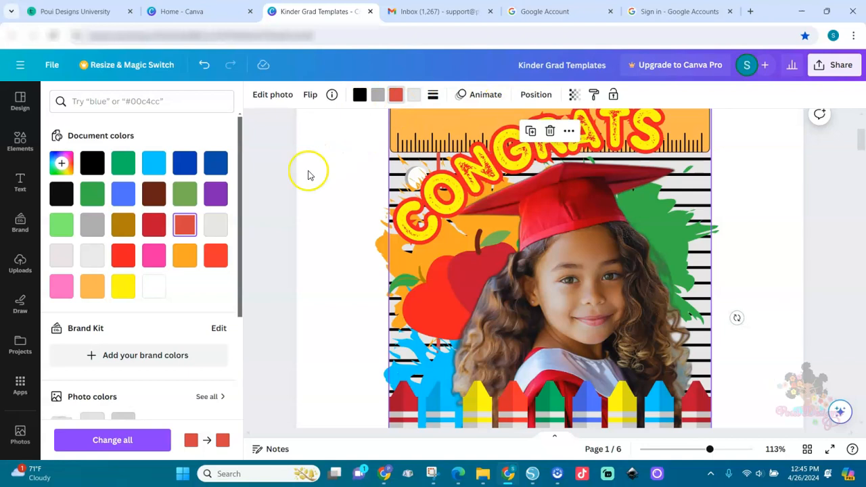
# Delete the photo of the girl in the red graduation cap from page 1
pyautogui.click(535, 95)
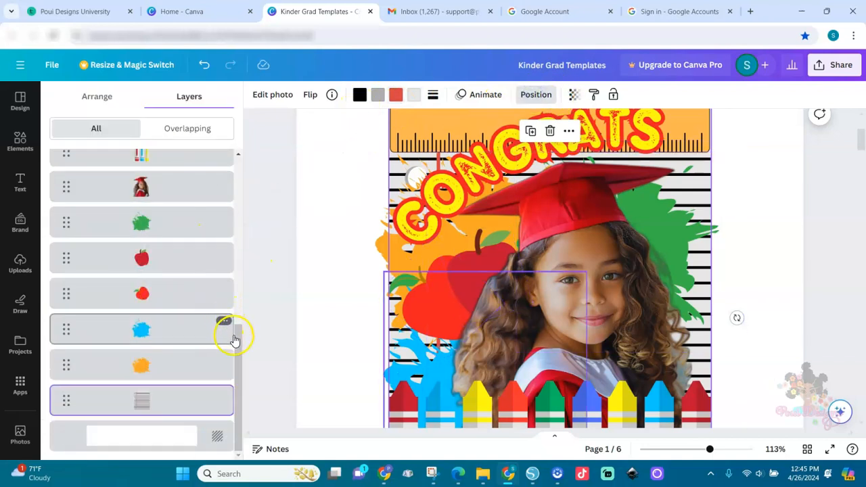
pyautogui.moveTo(236, 344); pyautogui.dragTo(245, 292)
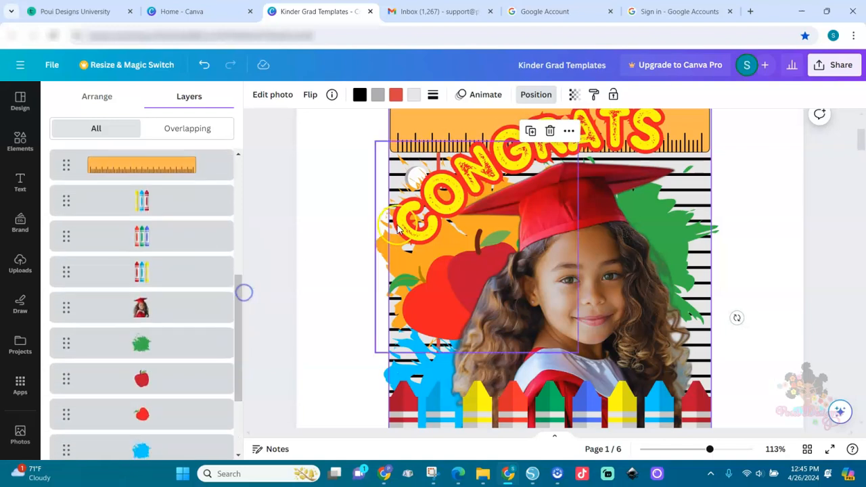
pyautogui.click(533, 266)
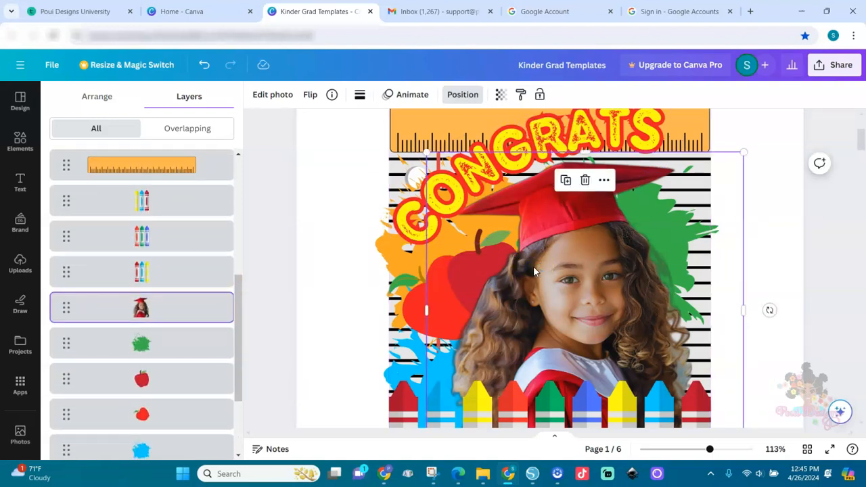
pyautogui.moveTo(709, 450); pyautogui.dragTo(690, 450)
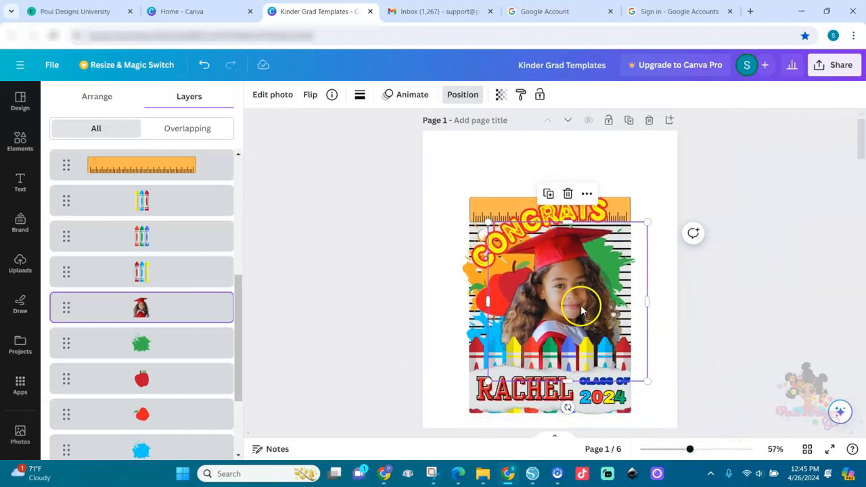
pyautogui.press('Delete')
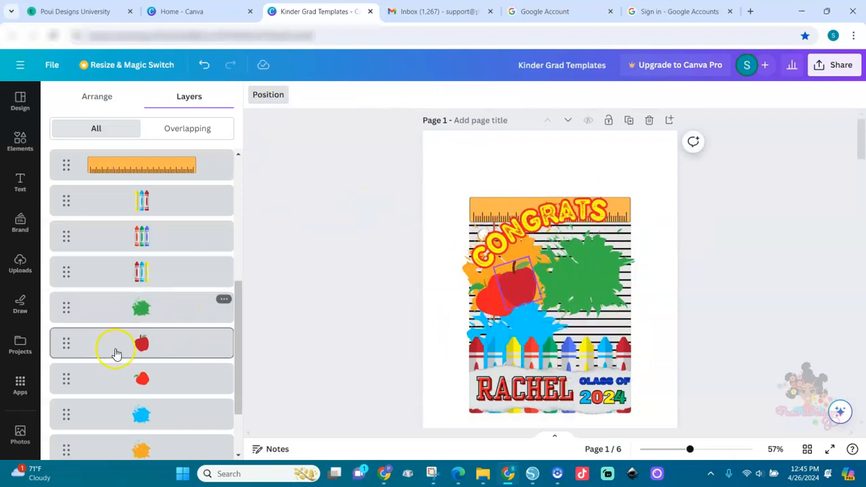
# Search the Canva apps for "back" and open the Background Eraser app
pyautogui.click(20, 386)
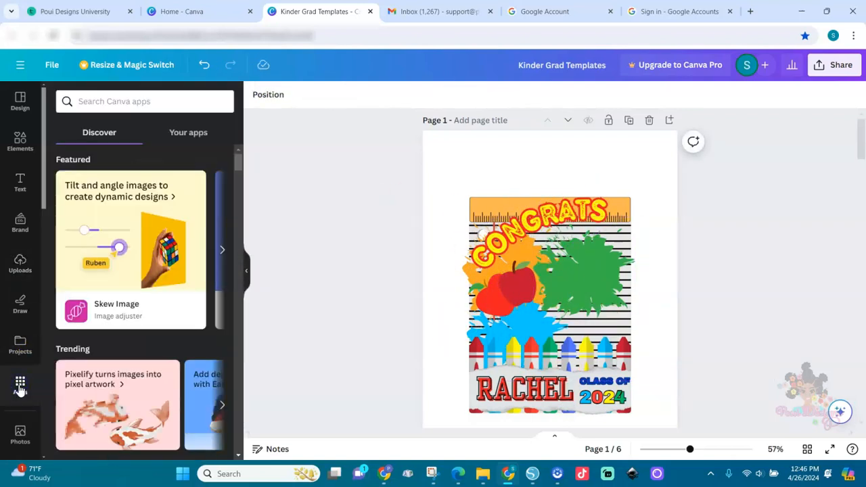
pyautogui.click(132, 105)
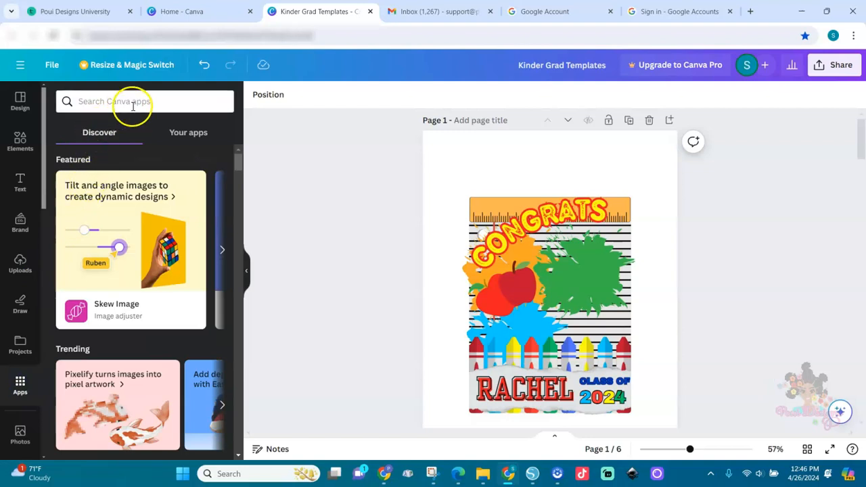
pyautogui.write('b')
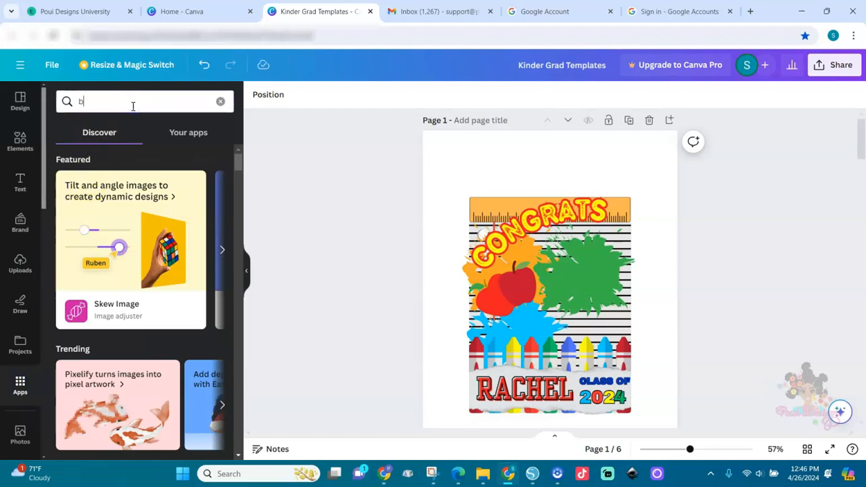
pyautogui.write('ack')
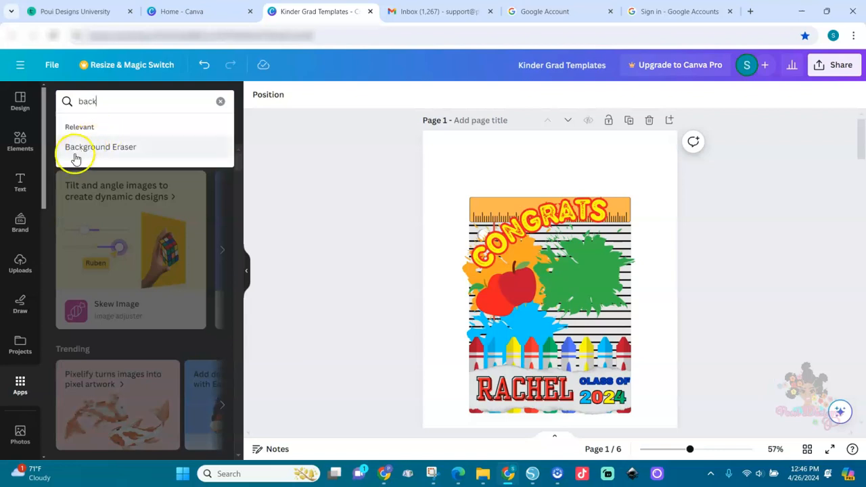
pyautogui.click(106, 150)
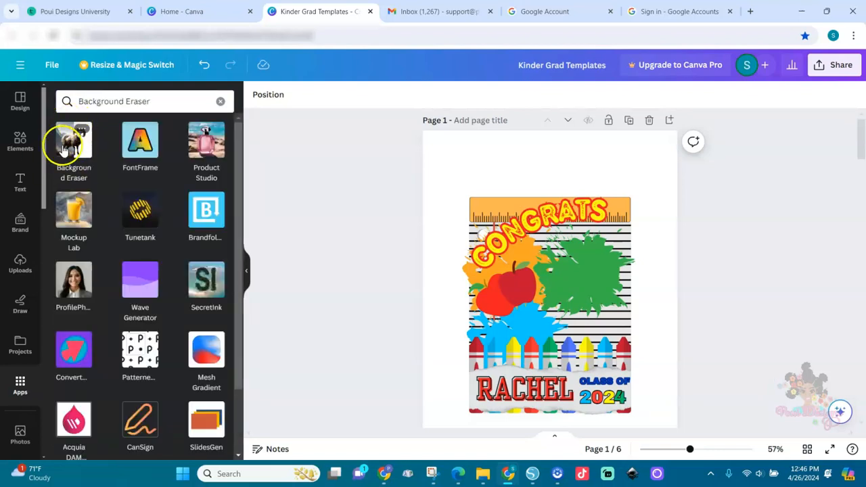
pyautogui.click(70, 143)
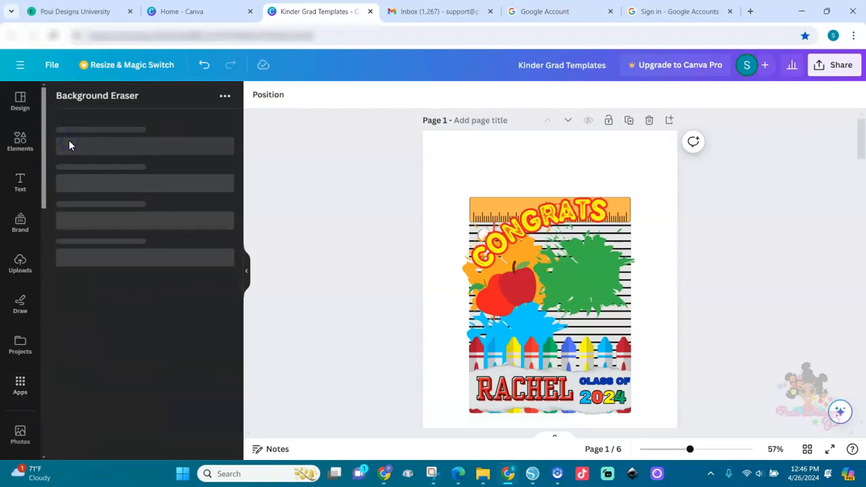
# Upload the portrait of the curly-haired girl in a red cap and gown to Background Eraser and remove its background
pyautogui.click(143, 171)
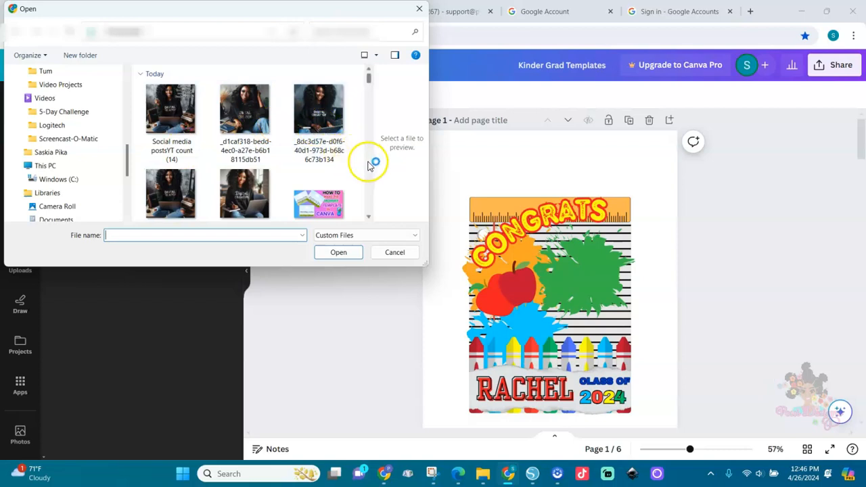
pyautogui.scroll(-6, 369, 170)
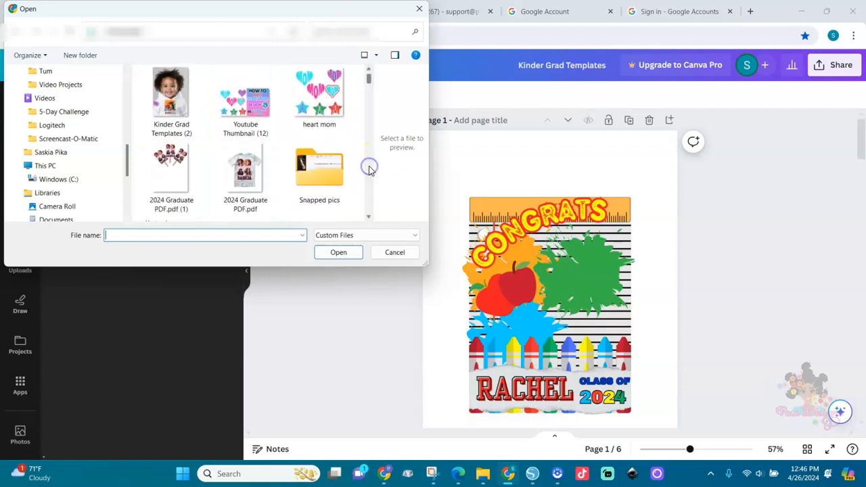
pyautogui.scroll(-2, 368, 170)
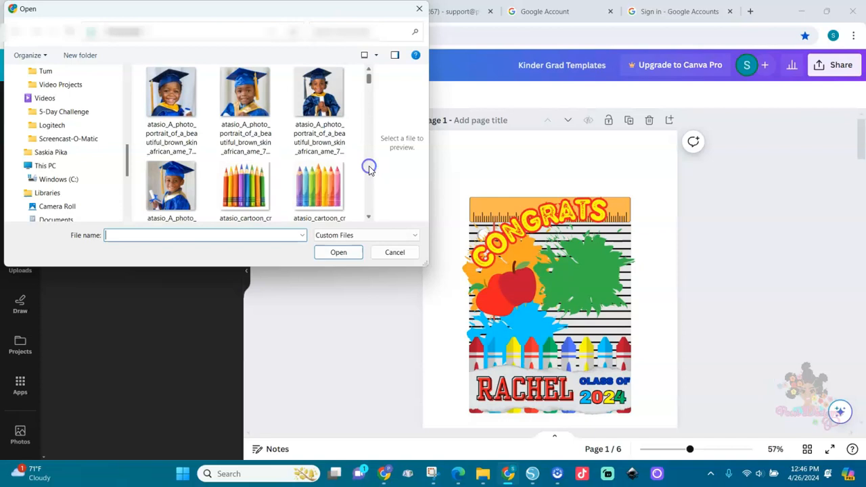
pyautogui.scroll(-1, 368, 170)
pyautogui.click(321, 194)
pyautogui.doubleClick(321, 194)
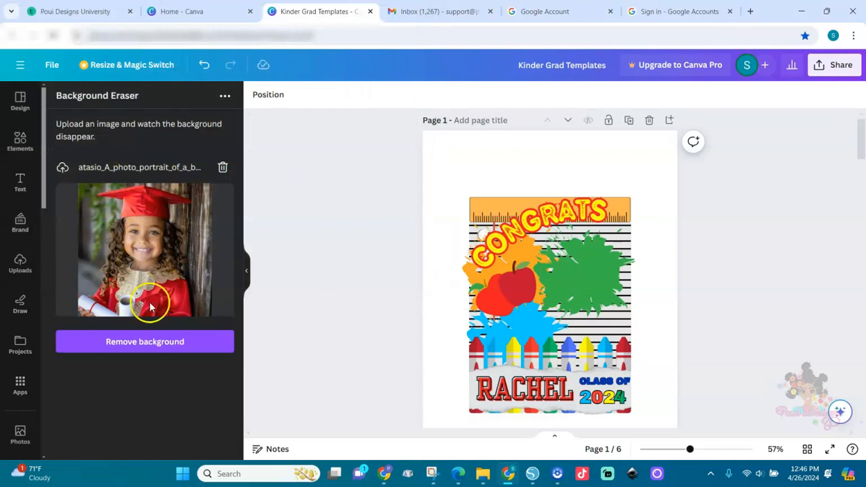
pyautogui.click(151, 349)
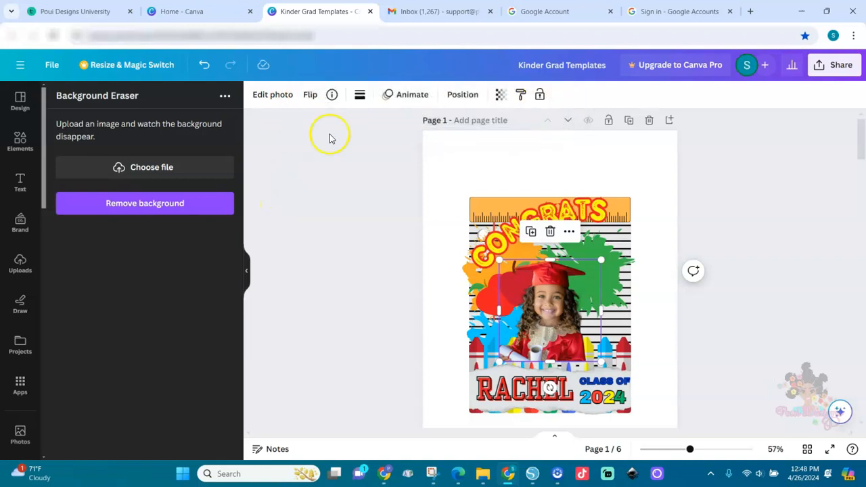
# Look through the uploaded images and move the cut-out girl photo up on page 1, so it sits just above the crayons
pyautogui.click(20, 266)
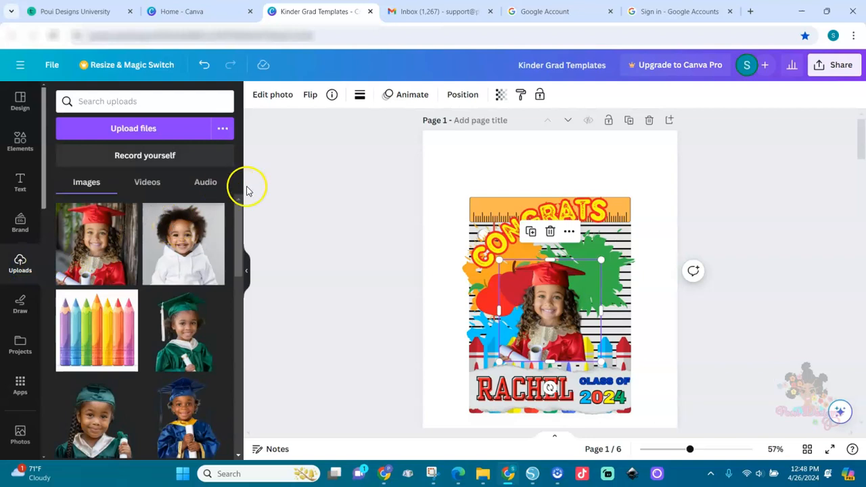
pyautogui.click(238, 202)
pyautogui.moveTo(238, 211); pyautogui.dragTo(242, 183)
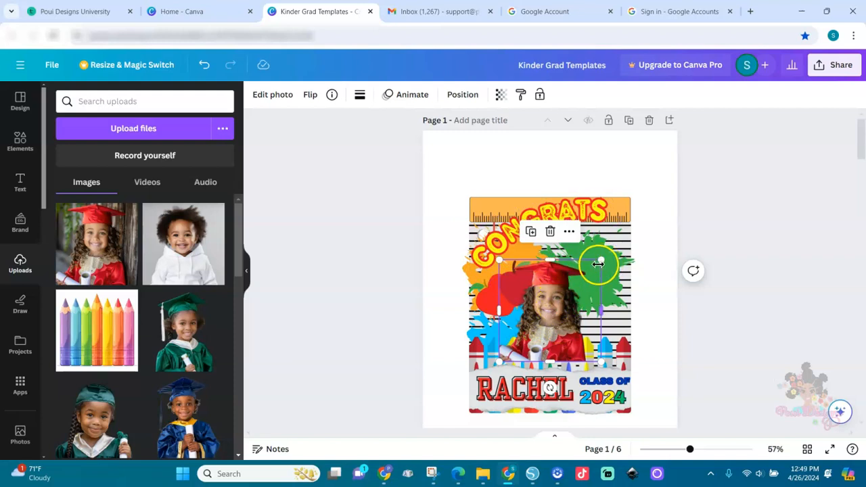
pyautogui.moveTo(560, 313); pyautogui.dragTo(564, 285)
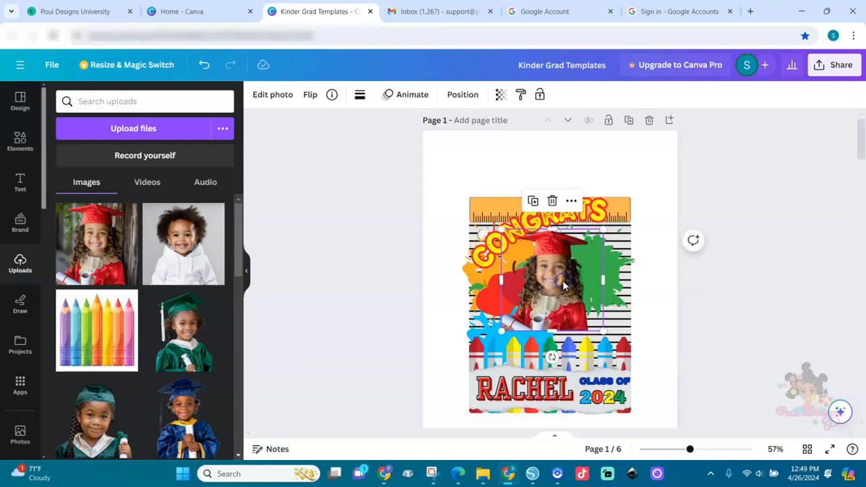
# Apply the Fresco filter to the cut-out girl photo
pyautogui.click(266, 101)
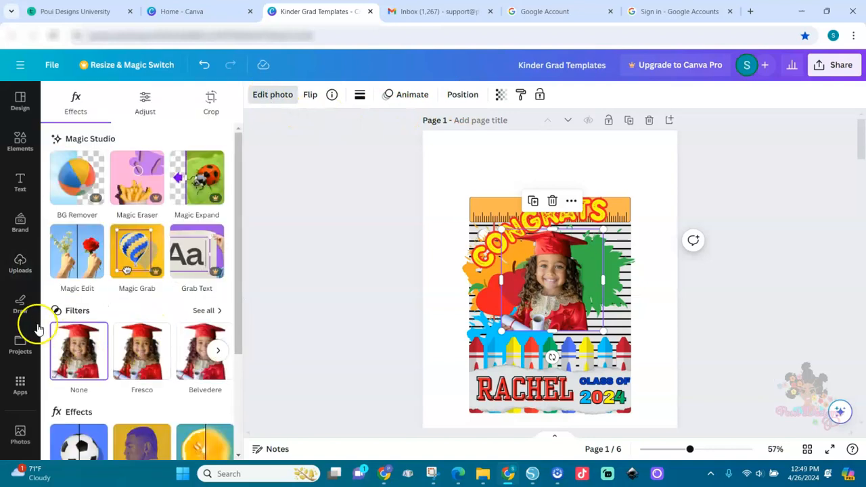
pyautogui.click(142, 359)
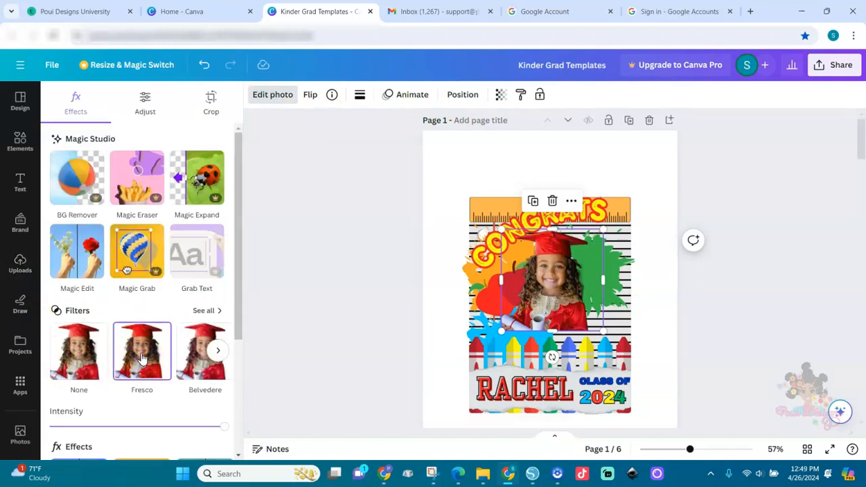
# Send the cut-out girl photo behind all three crayon layers on page 1 and enlarge it toward the crayons
pyautogui.click(520, 298)
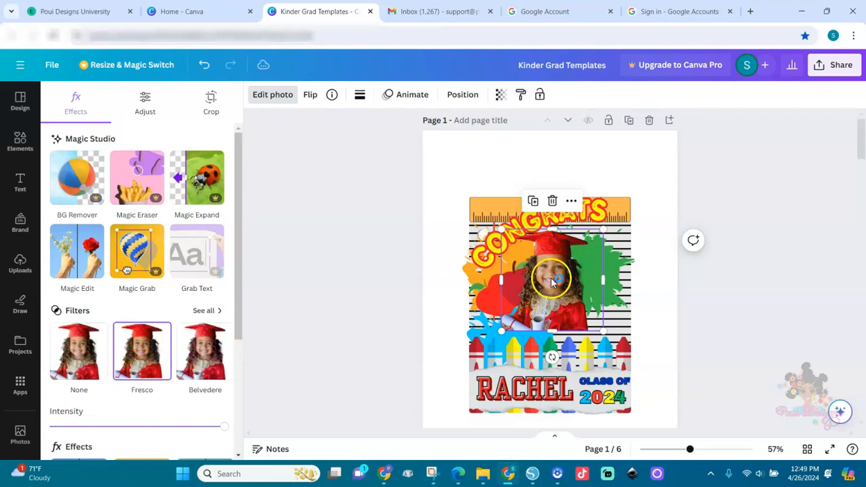
pyautogui.click(462, 99)
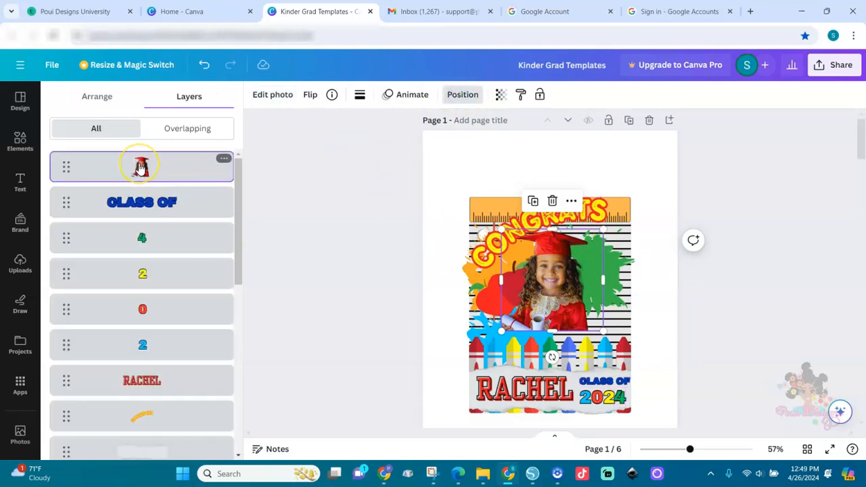
pyautogui.moveTo(140, 168); pyautogui.dragTo(142, 249)
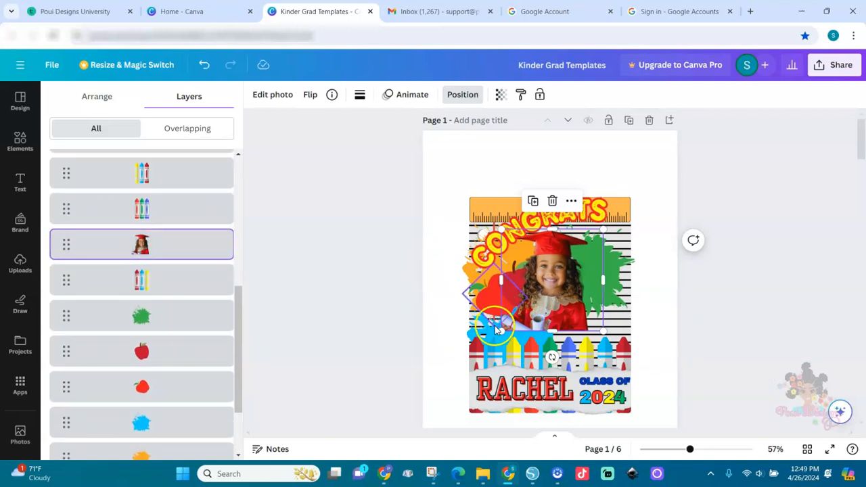
pyautogui.moveTo(501, 331); pyautogui.dragTo(462, 370)
pyautogui.click(549, 300)
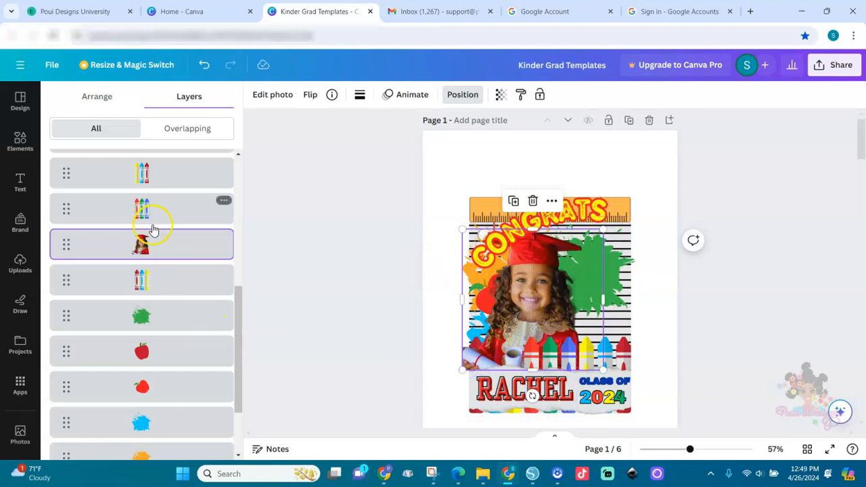
pyautogui.moveTo(135, 242); pyautogui.dragTo(138, 284)
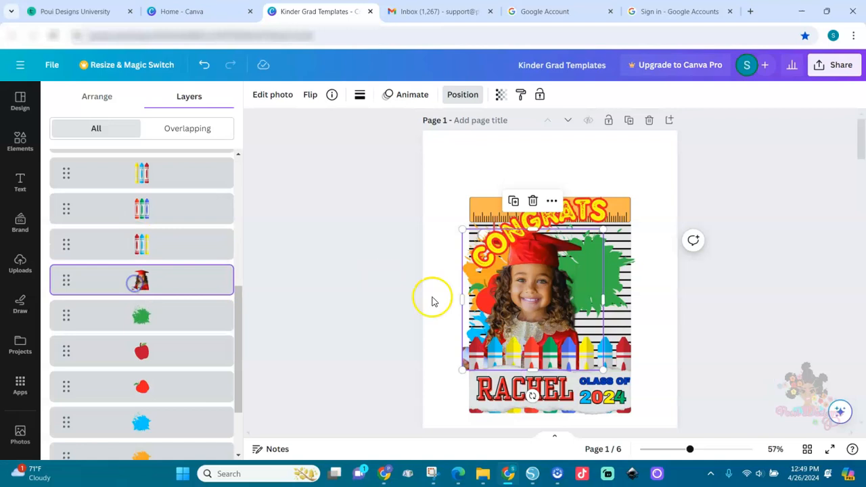
# Enlarge the girl photo slightly more and move it so her face is centred above the crayons, with her gown behind them
pyautogui.moveTo(601, 231); pyautogui.dragTo(613, 217)
pyautogui.moveTo(541, 285); pyautogui.dragTo(558, 299)
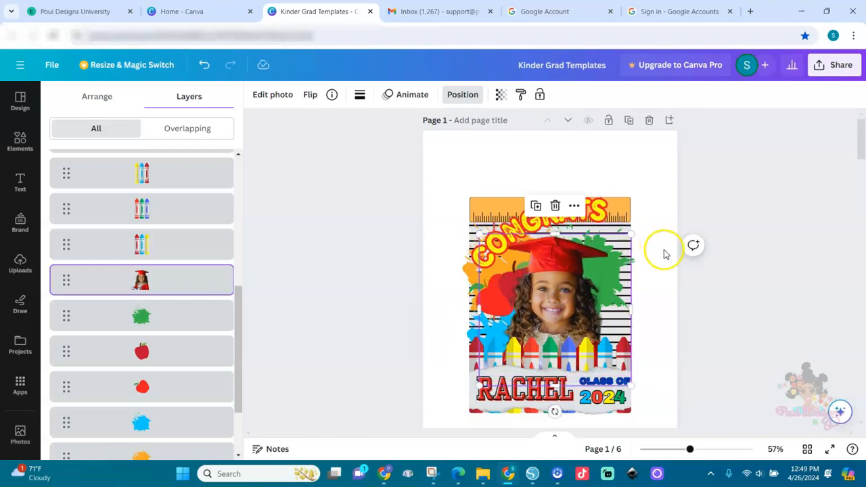
pyautogui.click(671, 295)
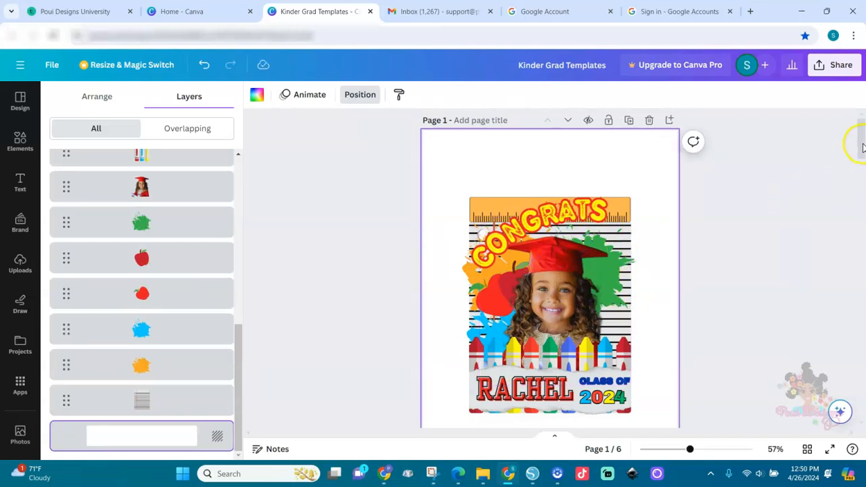
# Try the Archivo Black and League Spartan fonts on the CONGRATS text on page 1, and undo the font changes
pyautogui.moveTo(862, 148)
pyautogui.mouseDown()
pyautogui.moveTo(860, 184)
pyautogui.moveTo(860, 146)
pyautogui.mouseUp()
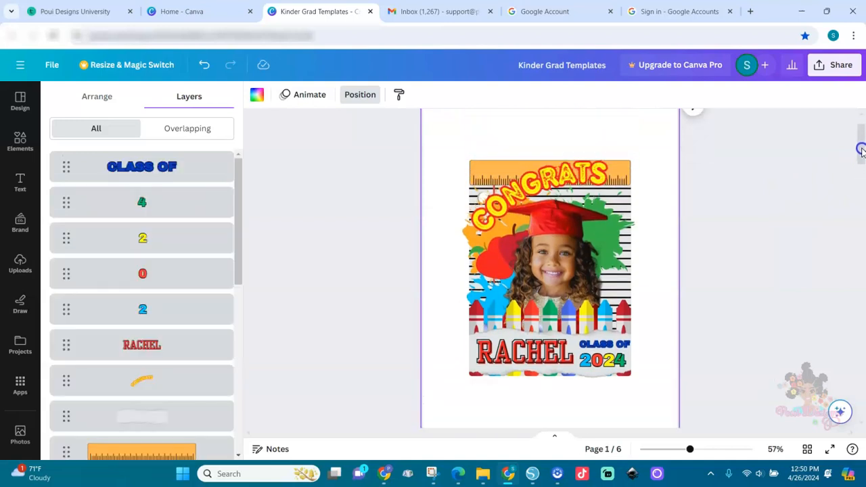
pyautogui.click(565, 187)
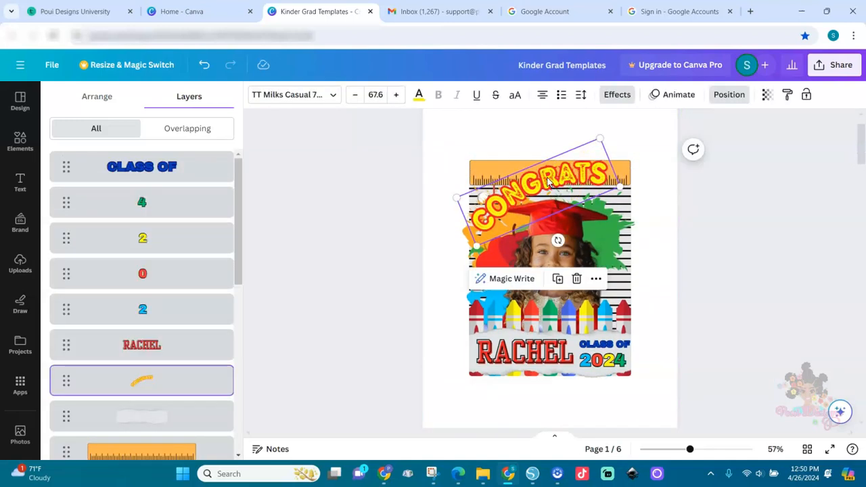
pyautogui.doubleClick(548, 179)
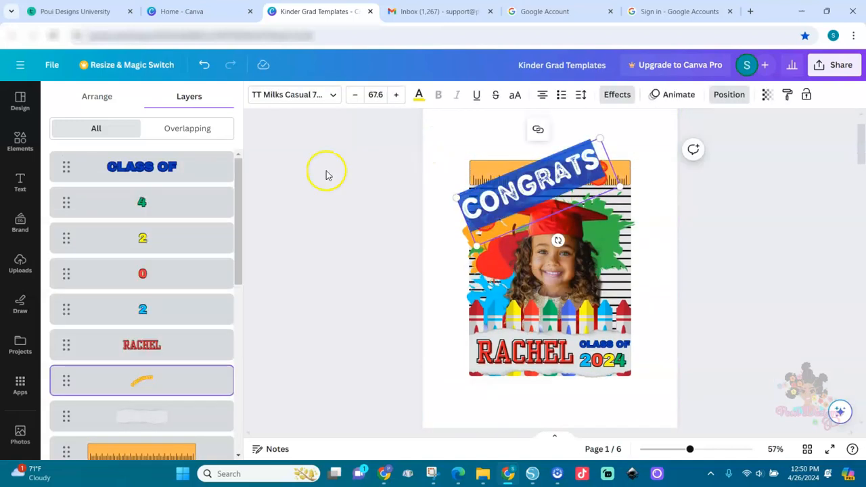
pyautogui.click(332, 95)
pyautogui.click(126, 209)
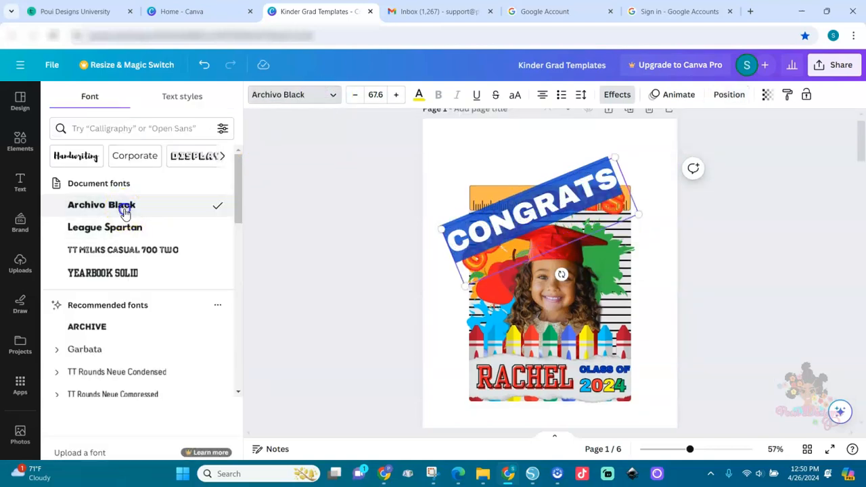
pyautogui.click(122, 228)
pyautogui.click(288, 257)
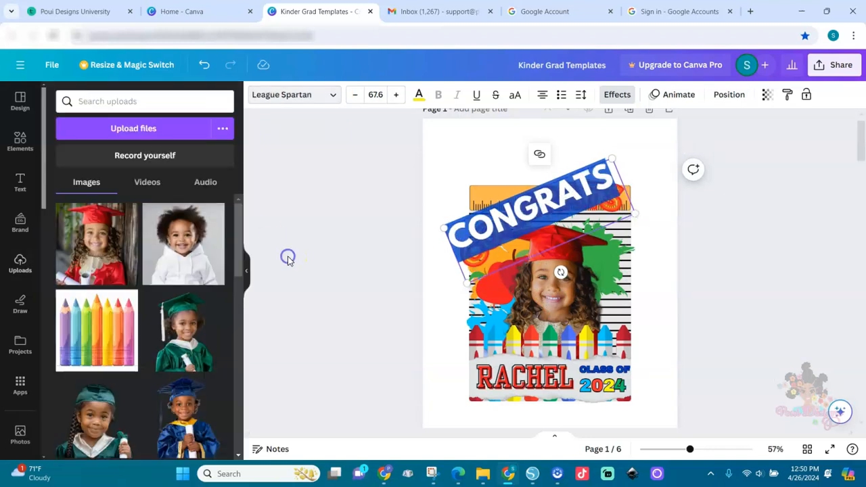
pyautogui.click(445, 313)
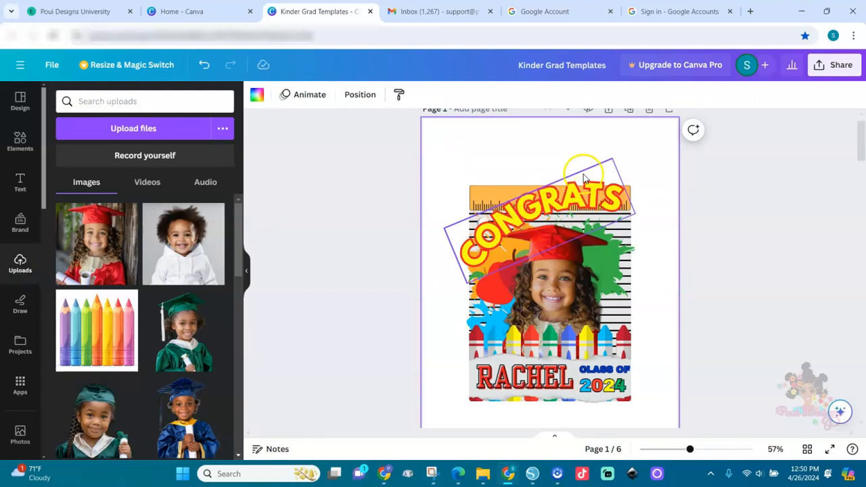
pyautogui.click(530, 212)
pyautogui.click(739, 177)
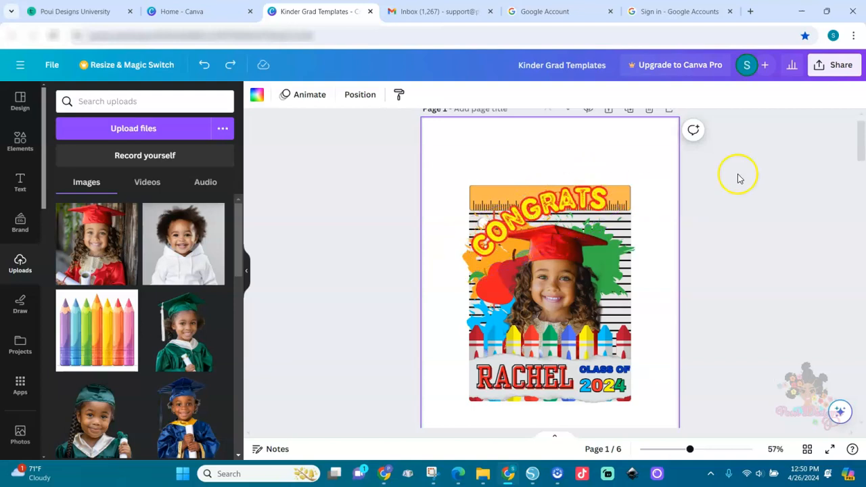
# Ungroup the design on page 2 with the boy in the blue cap and gown
pyautogui.moveTo(863, 149); pyautogui.dragTo(862, 201)
pyautogui.click(561, 262)
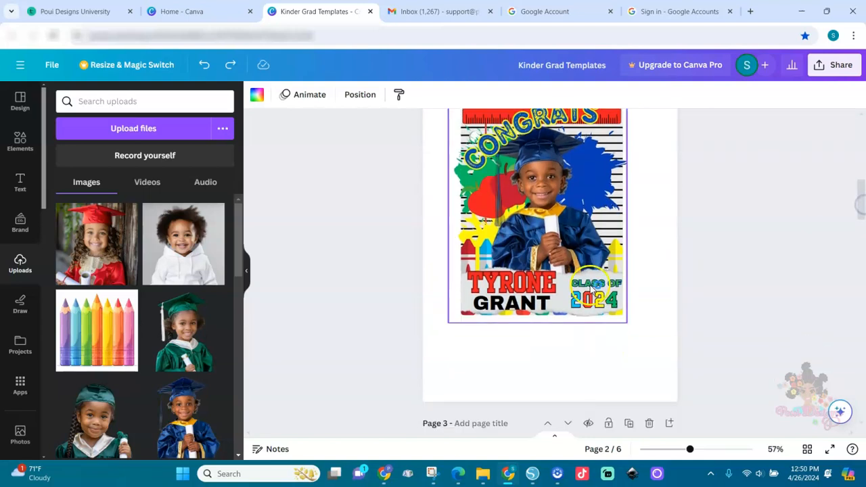
pyautogui.click(553, 247)
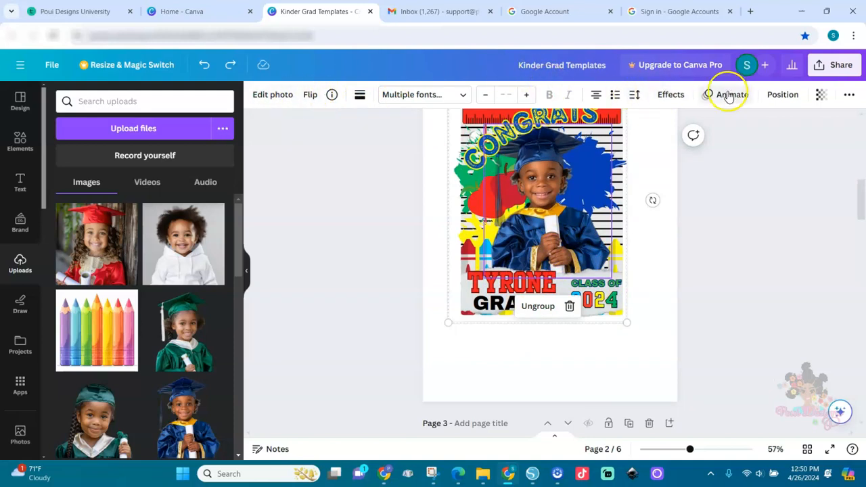
pyautogui.click(775, 95)
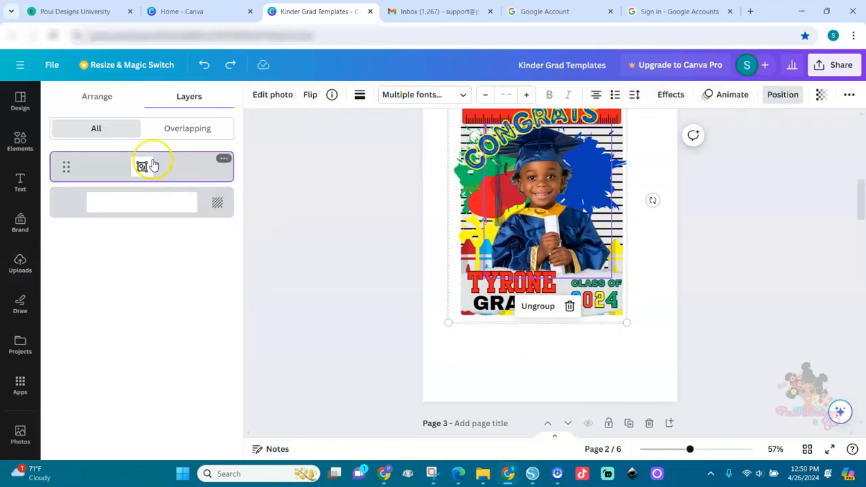
pyautogui.rightClick(511, 187)
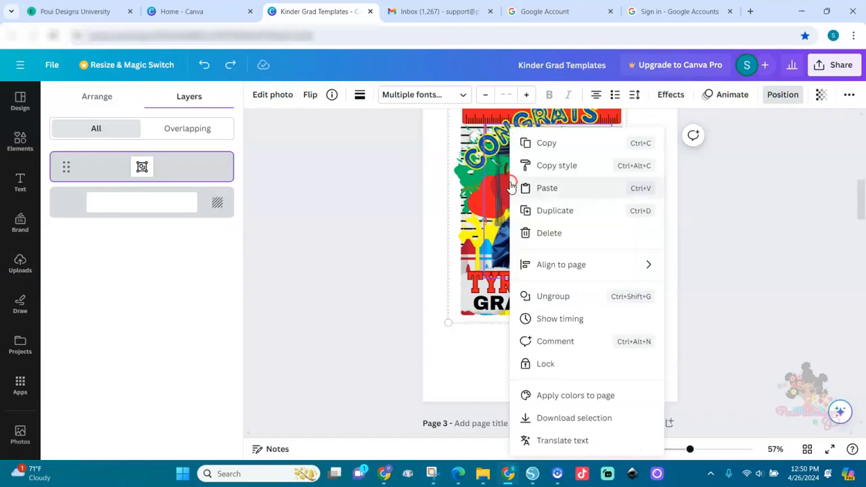
pyautogui.click(548, 298)
pyautogui.click(360, 274)
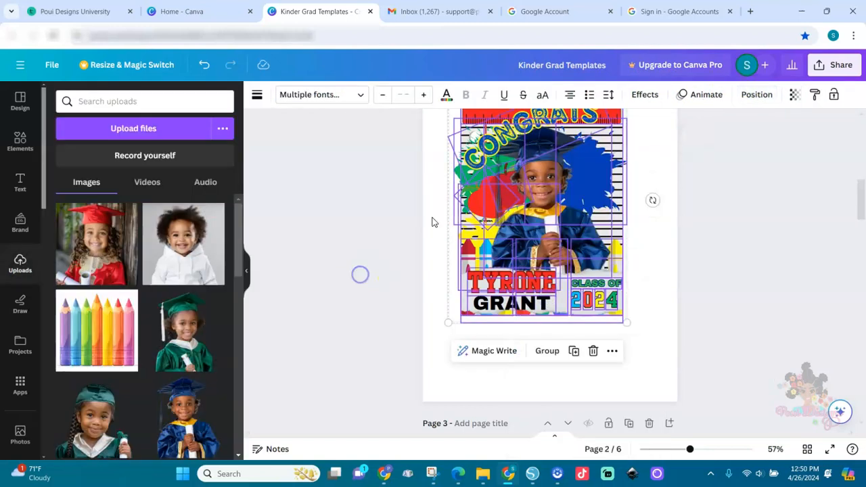
pyautogui.click(695, 169)
# Send the boy photo on page 2 backward in the layer order until it sits behind all three crayon layers
pyautogui.click(545, 189)
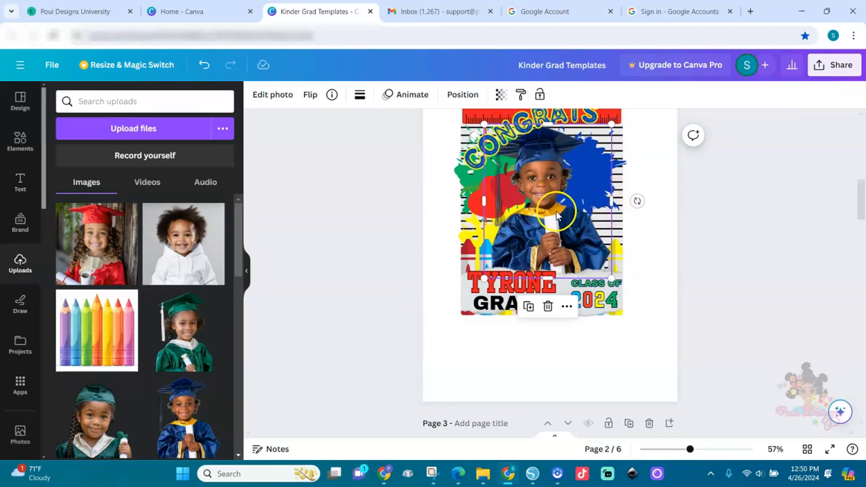
pyautogui.click(570, 308)
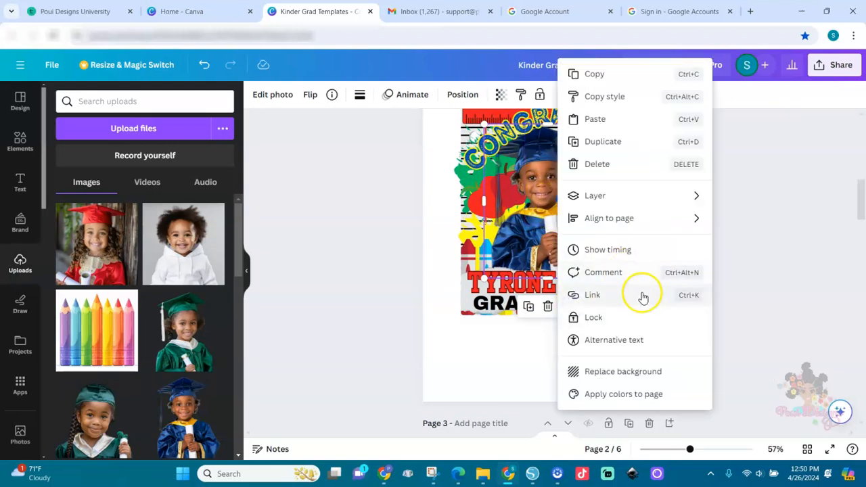
pyautogui.click(659, 195)
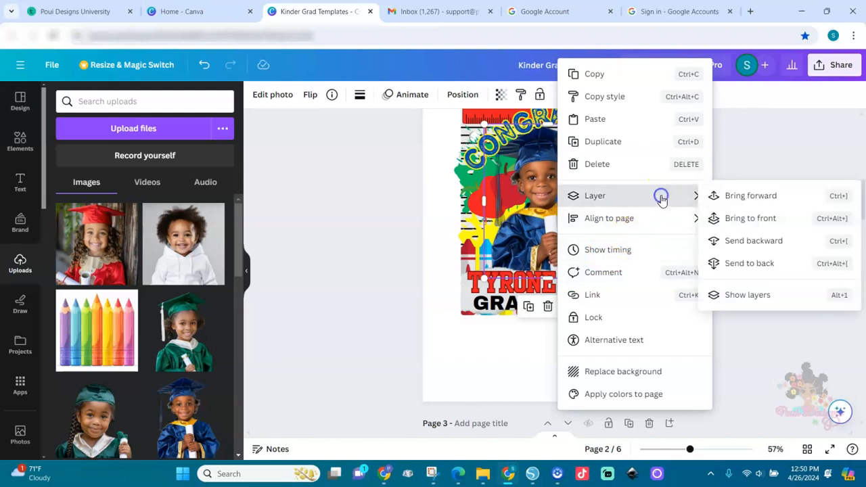
pyautogui.click(762, 243)
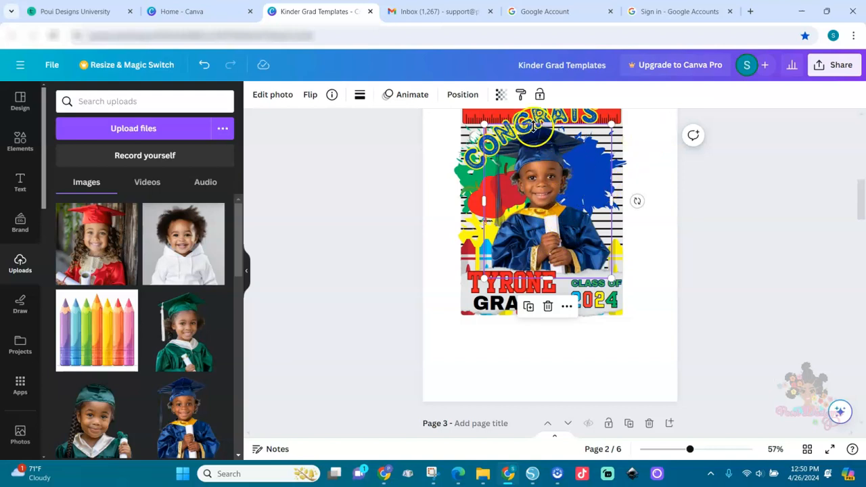
pyautogui.click(463, 94)
pyautogui.moveTo(238, 265); pyautogui.dragTo(251, 383)
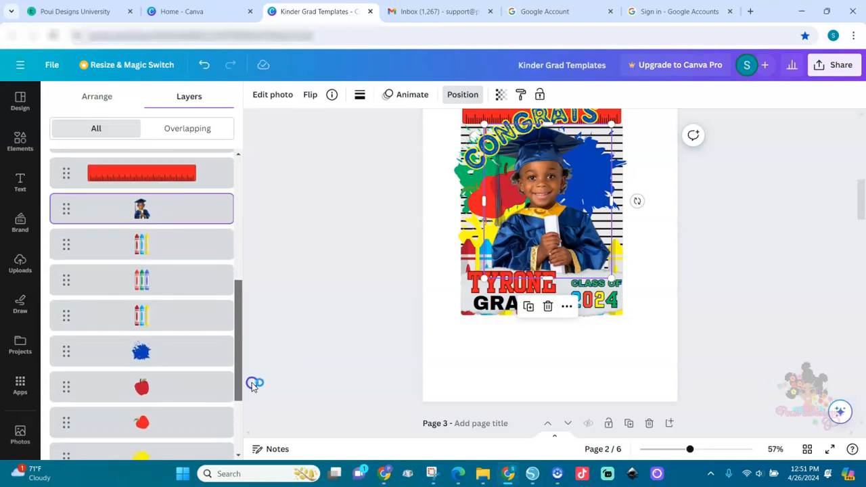
pyautogui.moveTo(139, 207); pyautogui.dragTo(142, 318)
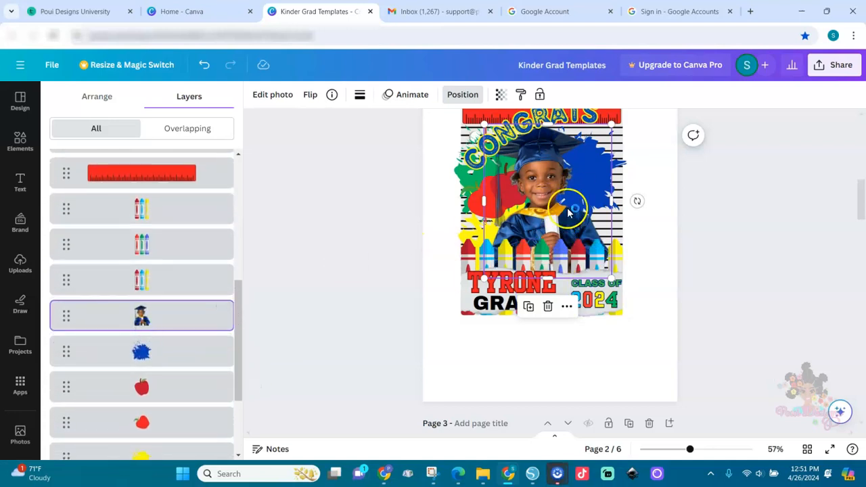
# Ungroup the notebook-themed design on page 3 and clear the selection
pyautogui.moveTo(863, 193); pyautogui.dragTo(862, 230)
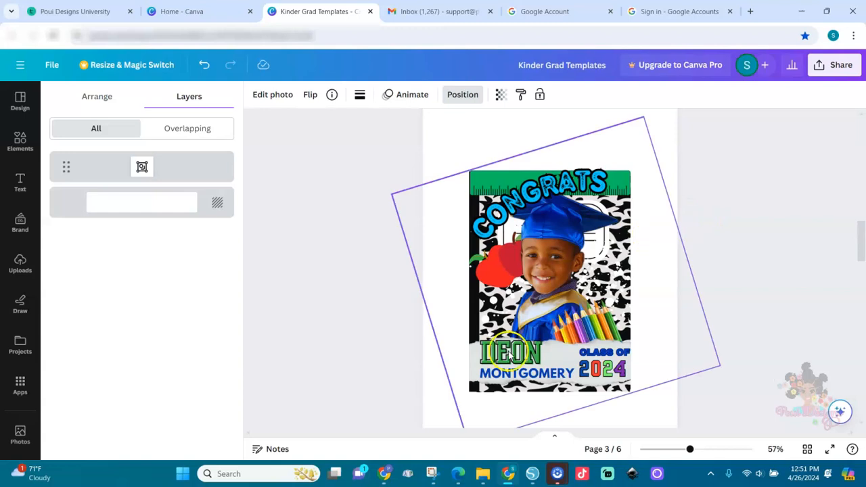
pyautogui.rightClick(588, 250)
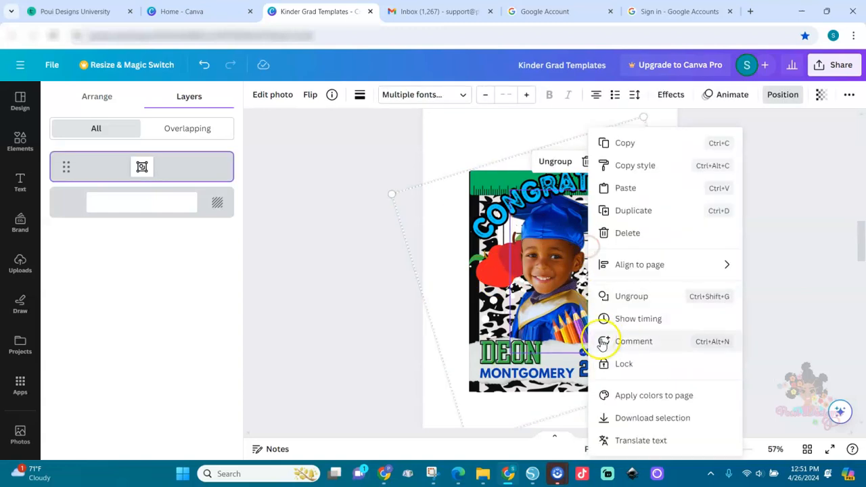
pyautogui.click(631, 298)
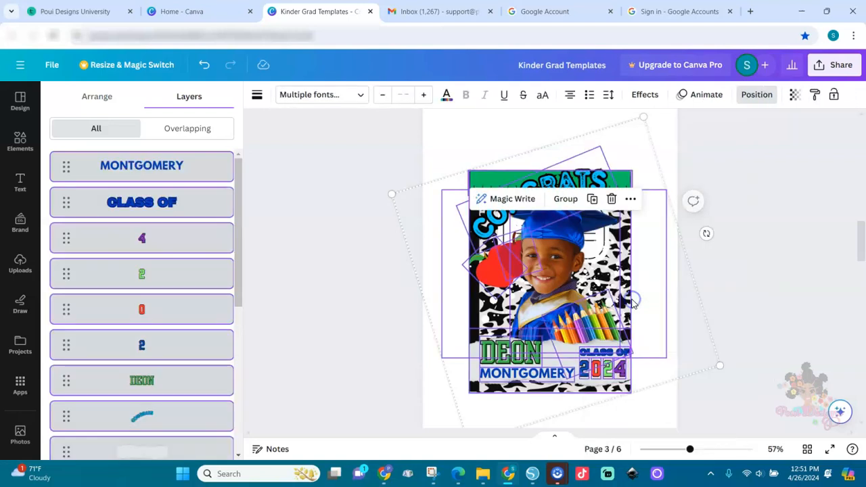
pyautogui.click(753, 256)
pyautogui.click(749, 203)
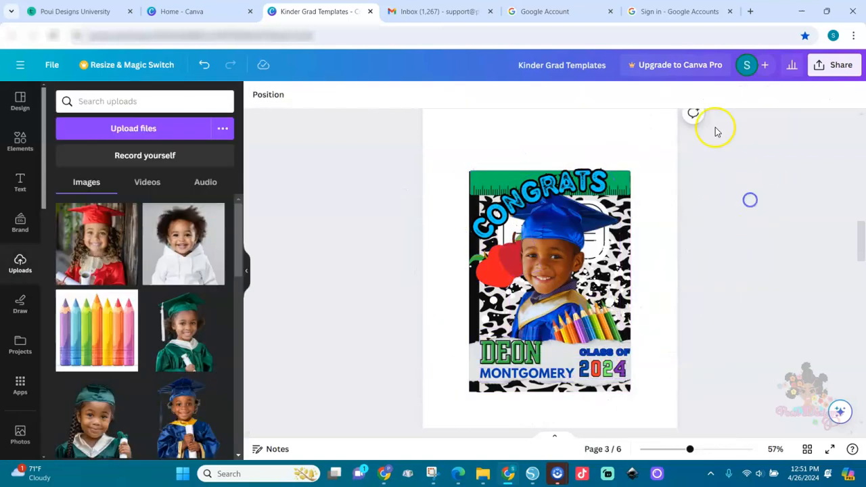
# Try blue in place of the black in page 3's notebook background, and restore it to black #0c0d0e
pyautogui.click(275, 100)
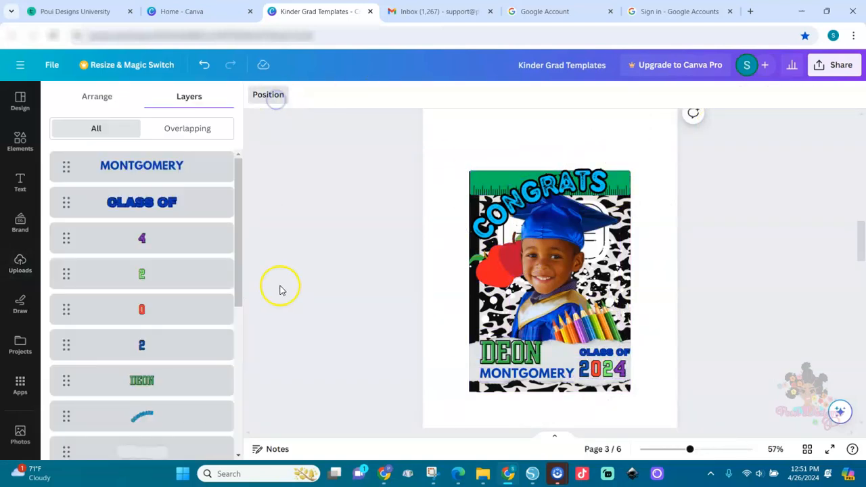
pyautogui.moveTo(240, 292); pyautogui.dragTo(232, 470)
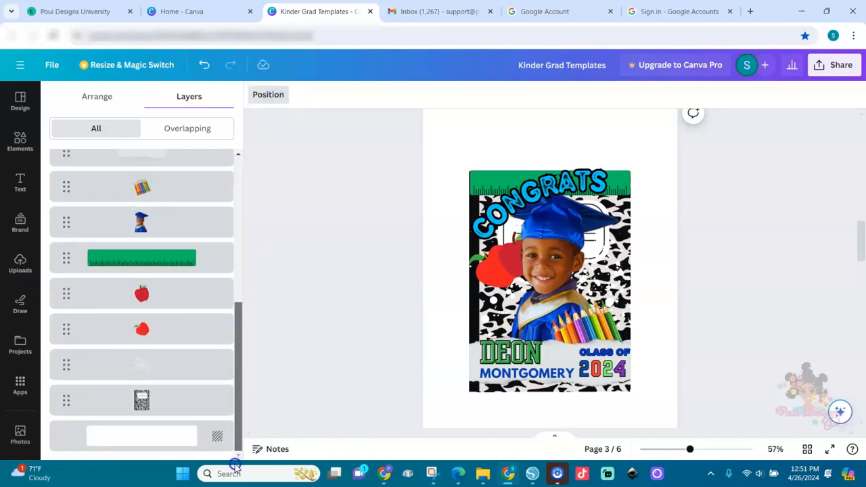
pyautogui.click(141, 401)
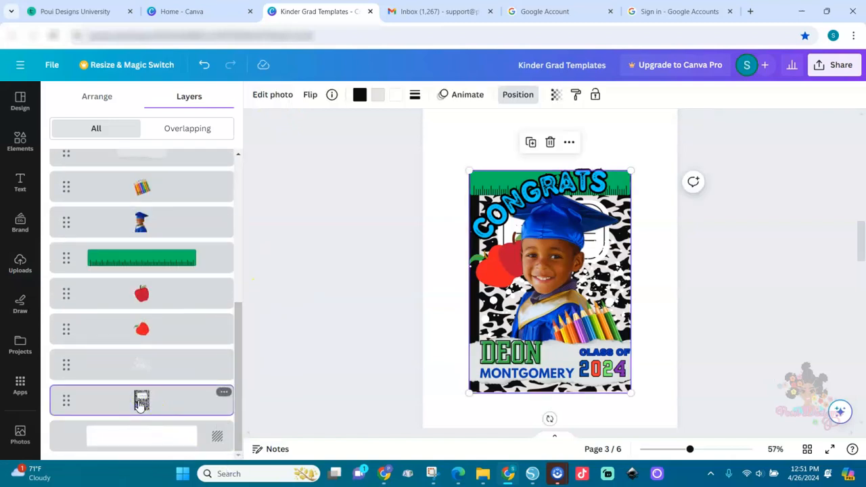
pyautogui.click(360, 96)
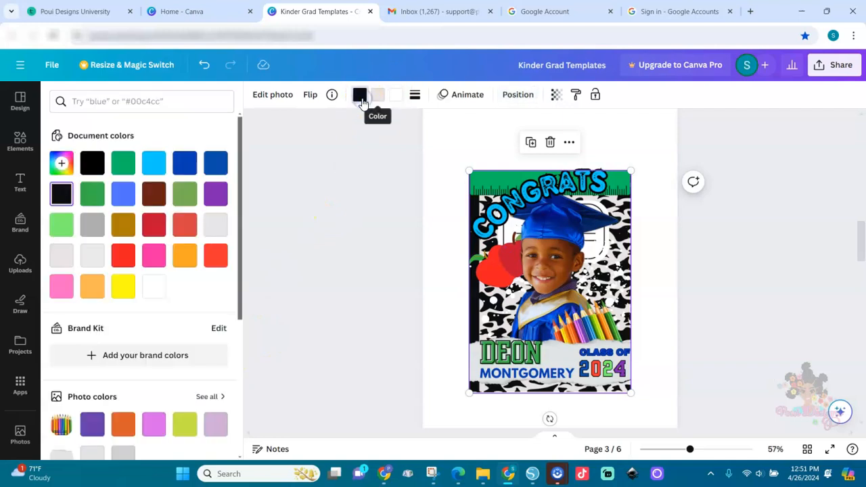
pyautogui.click(184, 162)
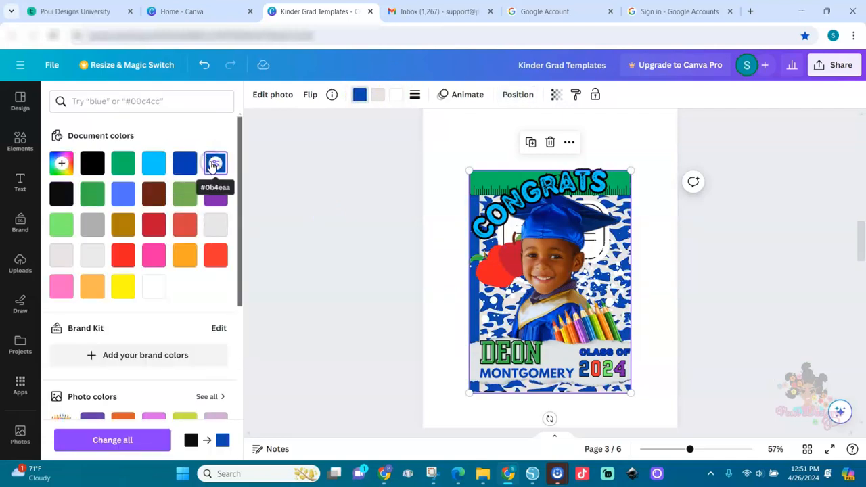
pyautogui.click(62, 194)
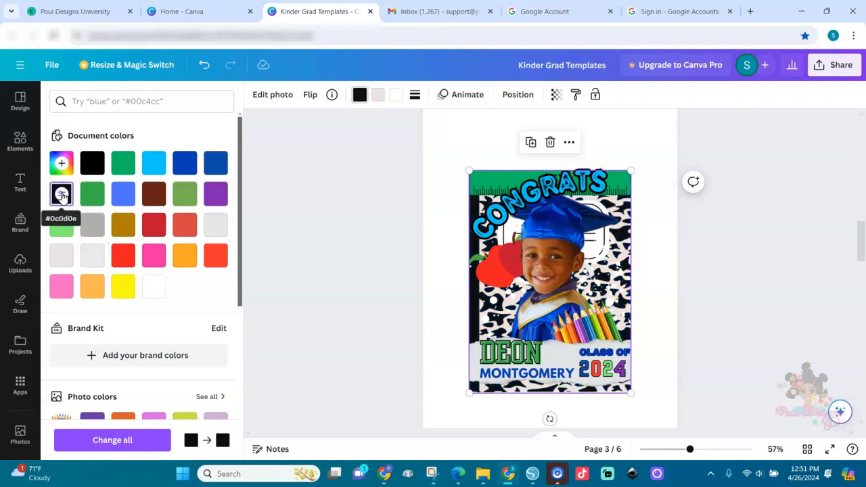
# Try red #d64243 for the dark pattern in page 3's notebook background, and set it back to black
pyautogui.click(184, 224)
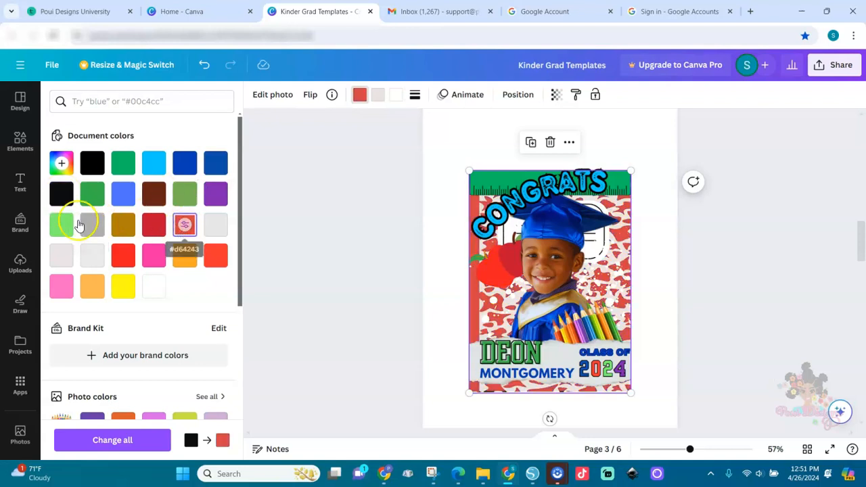
pyautogui.click(92, 163)
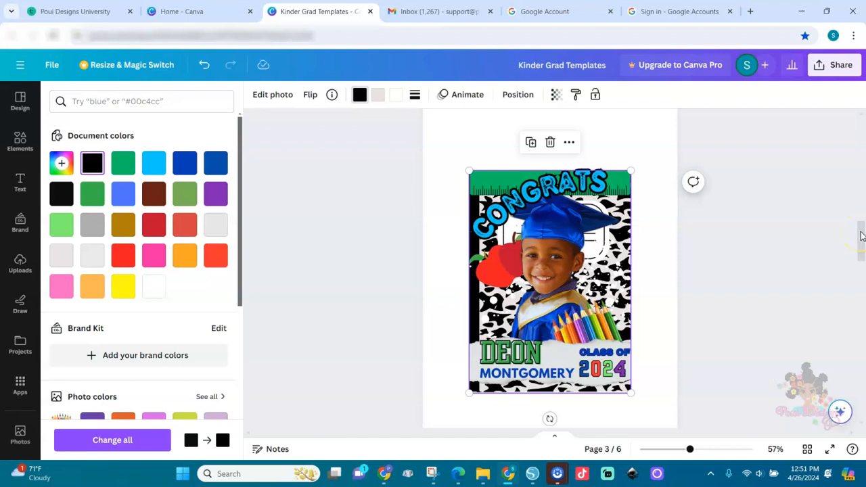
# Look over the graduation designs on pages 1 to 4 and compare their backgrounds and paint splashes
pyautogui.moveTo(861, 236); pyautogui.dragTo(862, 286)
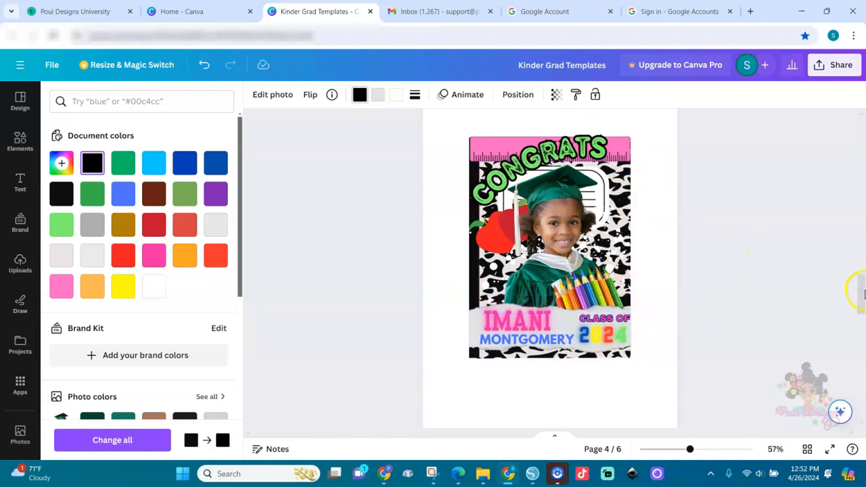
pyautogui.moveTo(860, 284); pyautogui.dragTo(860, 108)
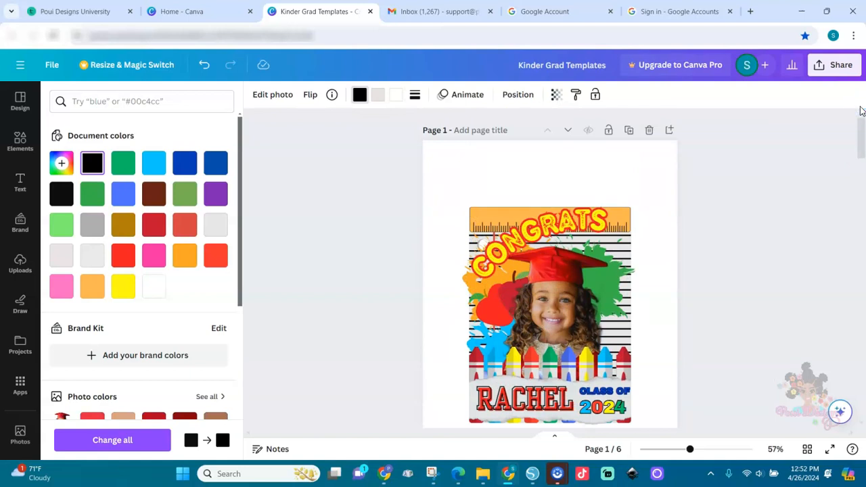
pyautogui.click(470, 281)
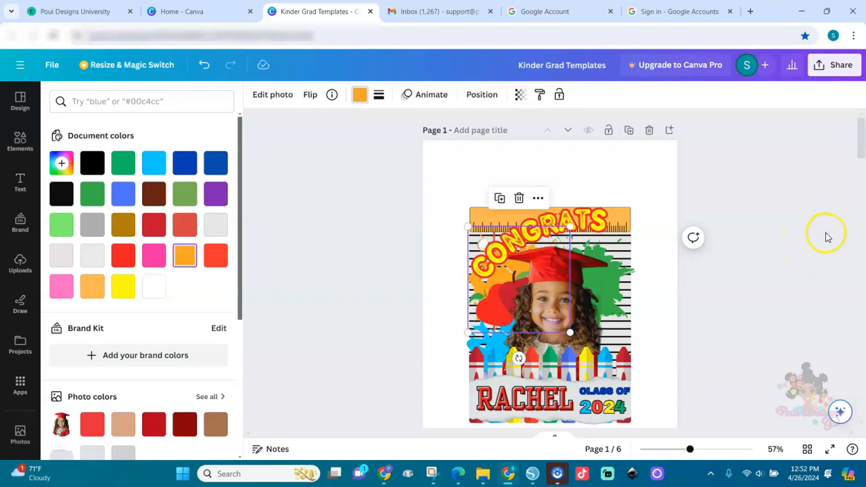
pyautogui.moveTo(863, 139); pyautogui.dragTo(861, 155)
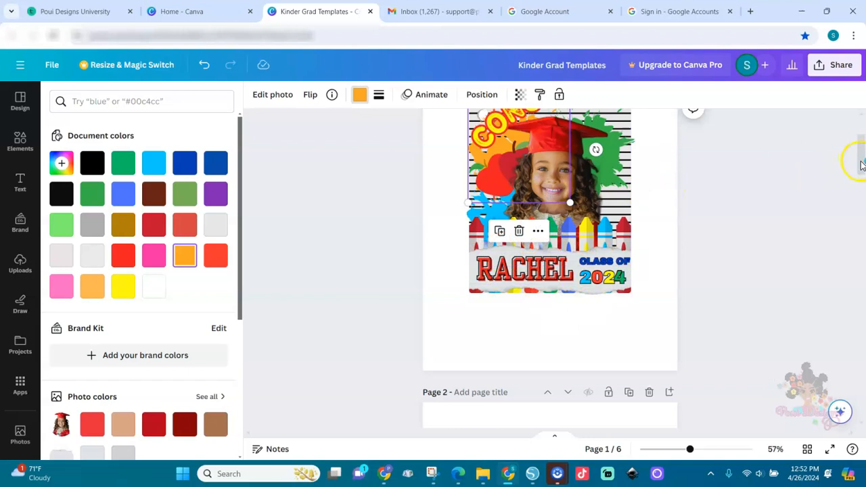
pyautogui.moveTo(860, 167)
pyautogui.mouseDown()
pyautogui.moveTo(860, 269)
pyautogui.moveTo(860, 169)
pyautogui.mouseUp()
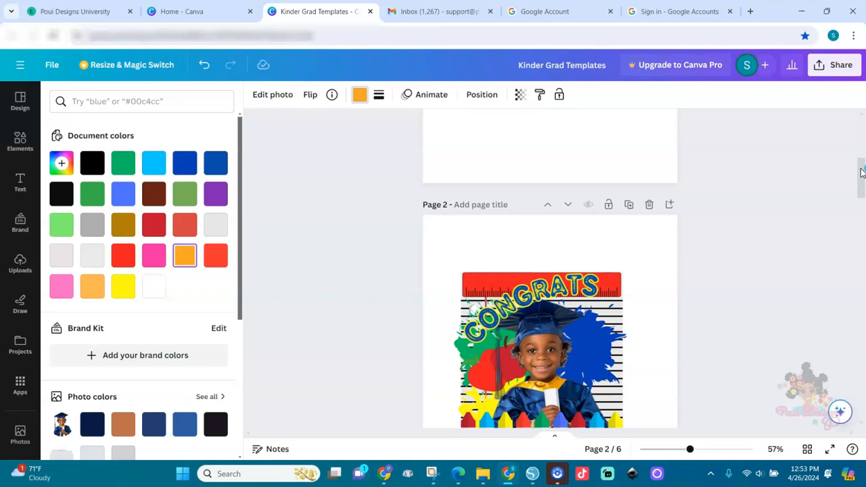
pyautogui.moveTo(860, 173); pyautogui.dragTo(858, 127)
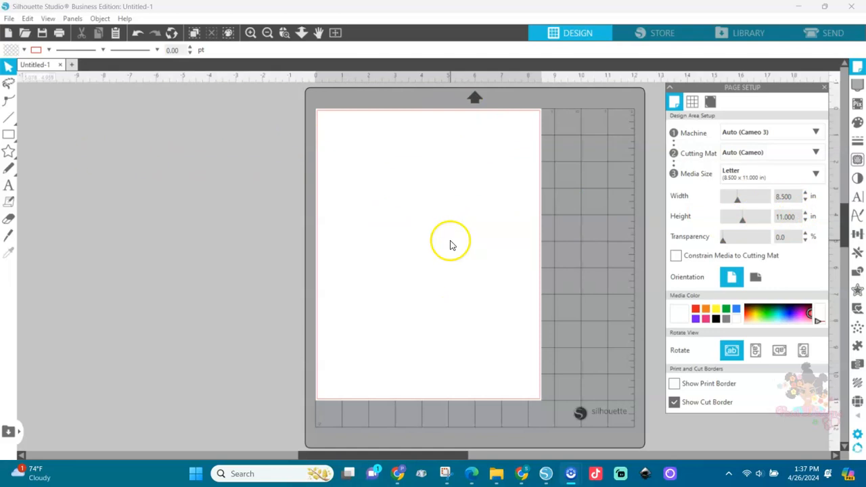
# In Silhouette Studio, merge image 1 from the Kinder Grad Templates folder and move it off the page onto the empty workspace
pyautogui.click(10, 18)
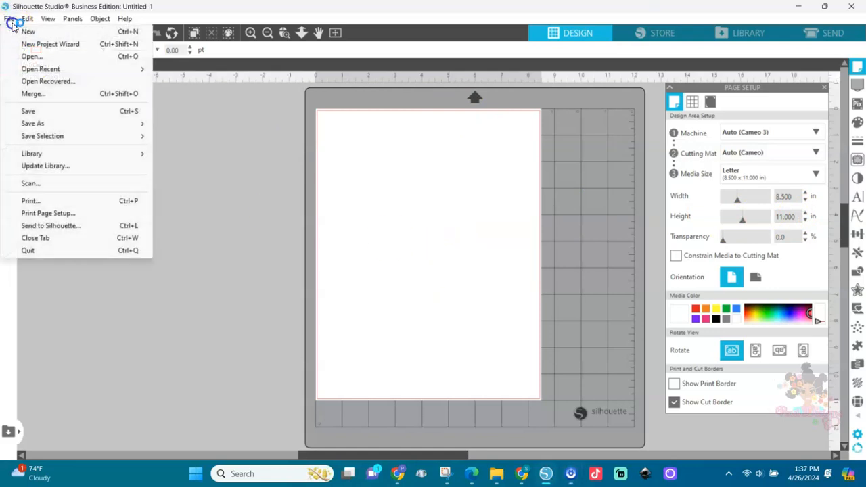
pyautogui.click(34, 95)
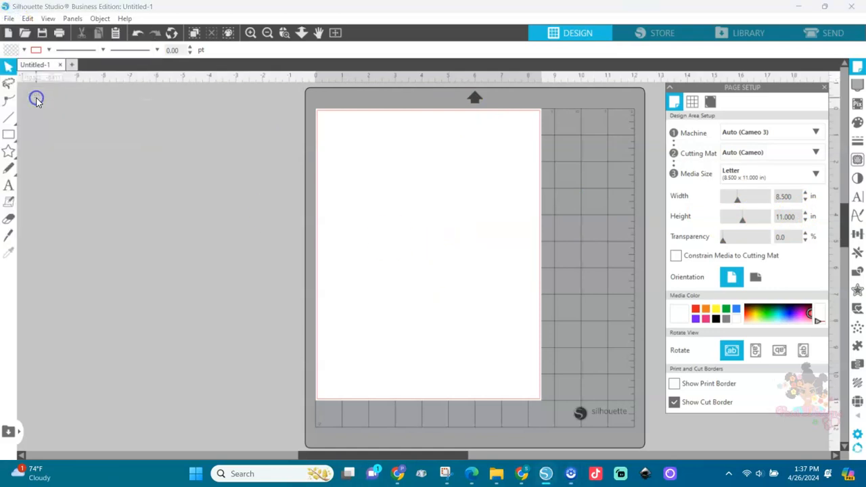
pyautogui.click(329, 294)
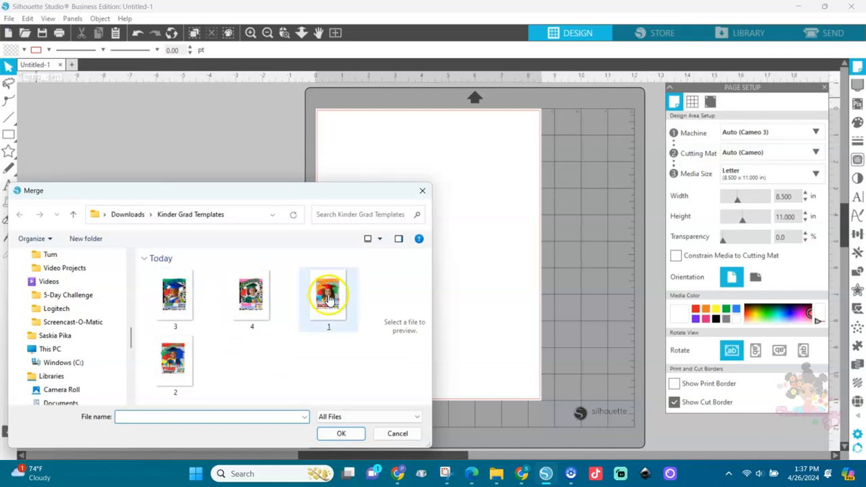
pyautogui.doubleClick(331, 292)
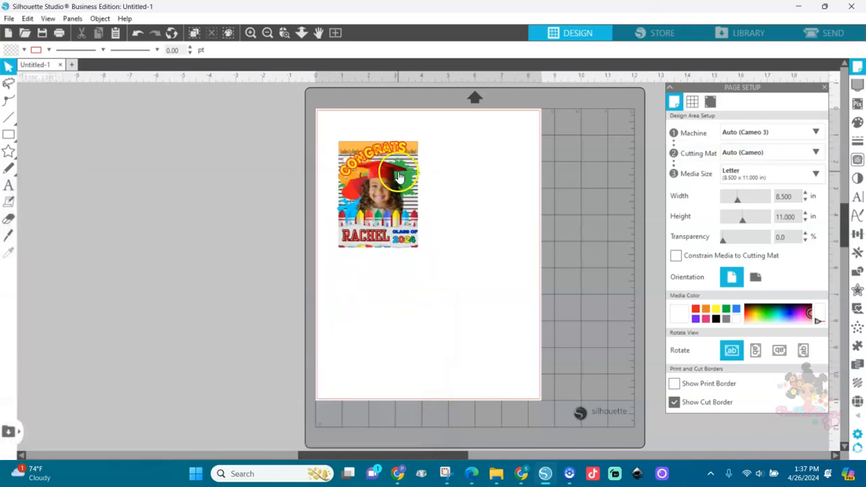
pyautogui.moveTo(399, 178); pyautogui.dragTo(255, 188)
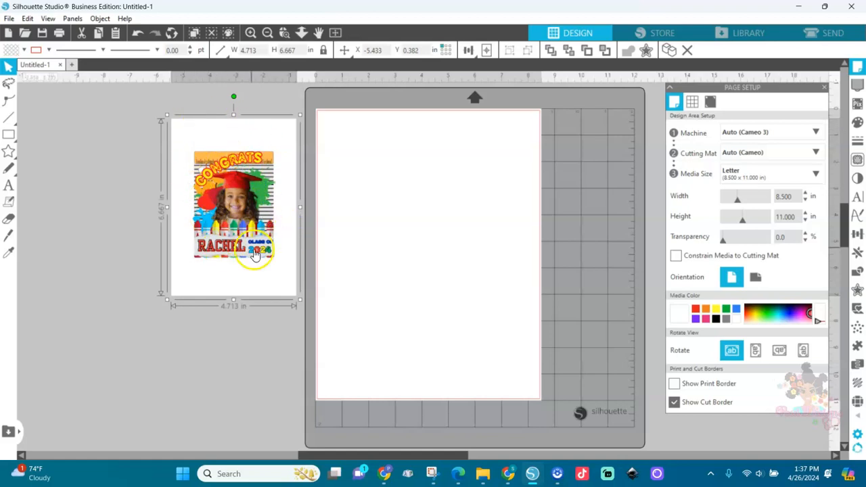
# Draw a rectangle about 2.96 by 4.05 in around the printed artwork of the merged image
pyautogui.click(8, 134)
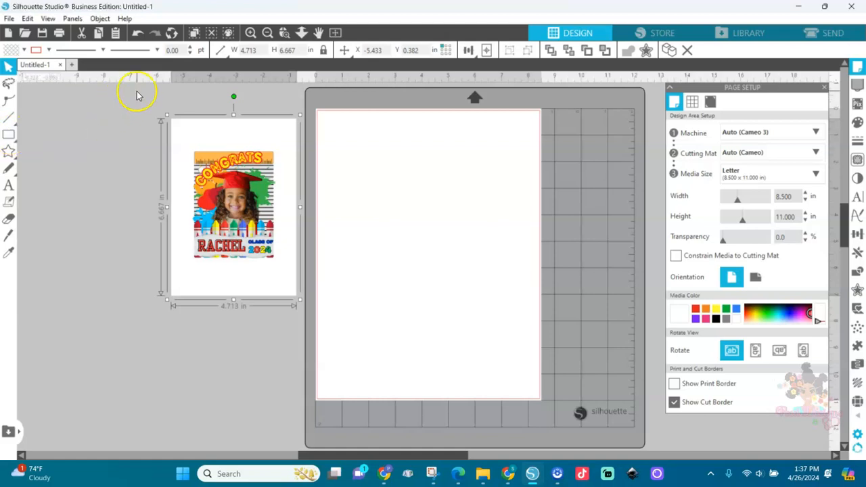
pyautogui.click(251, 34)
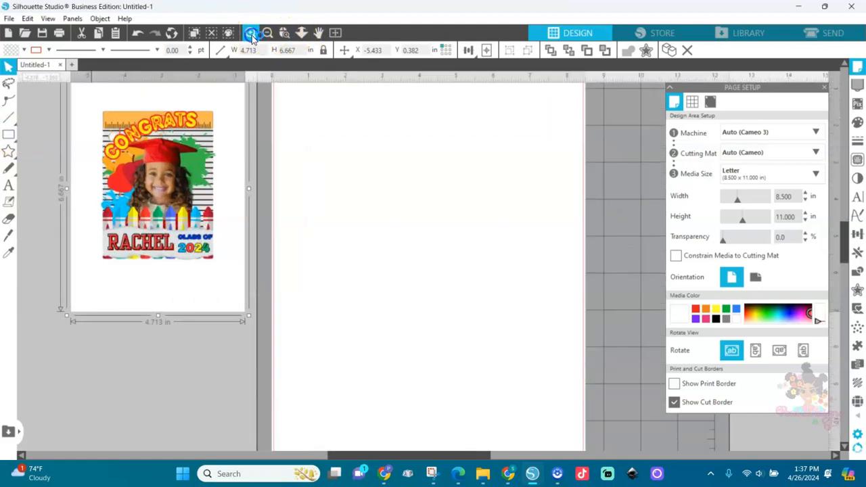
pyautogui.moveTo(163, 158); pyautogui.dragTo(204, 189)
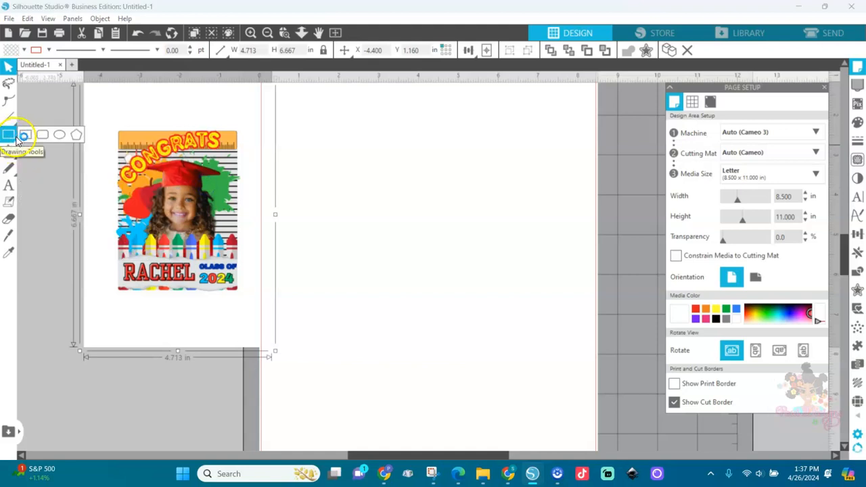
pyautogui.click(25, 134)
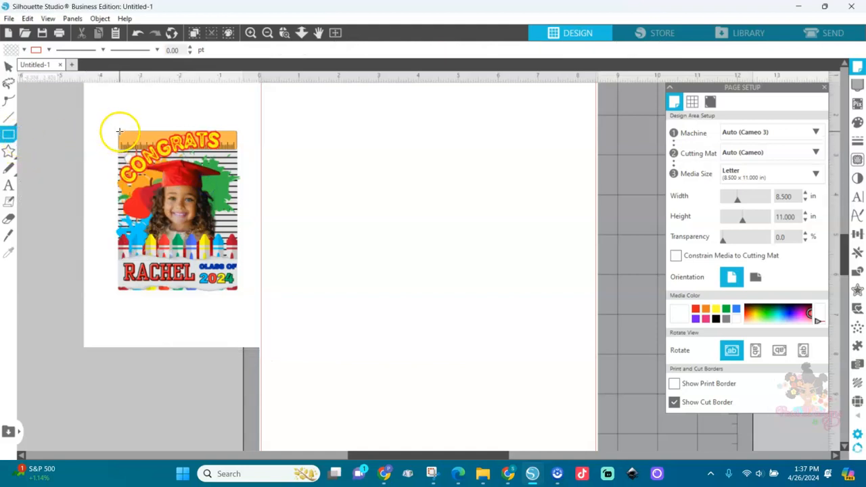
pyautogui.moveTo(120, 132); pyautogui.dragTo(235, 297)
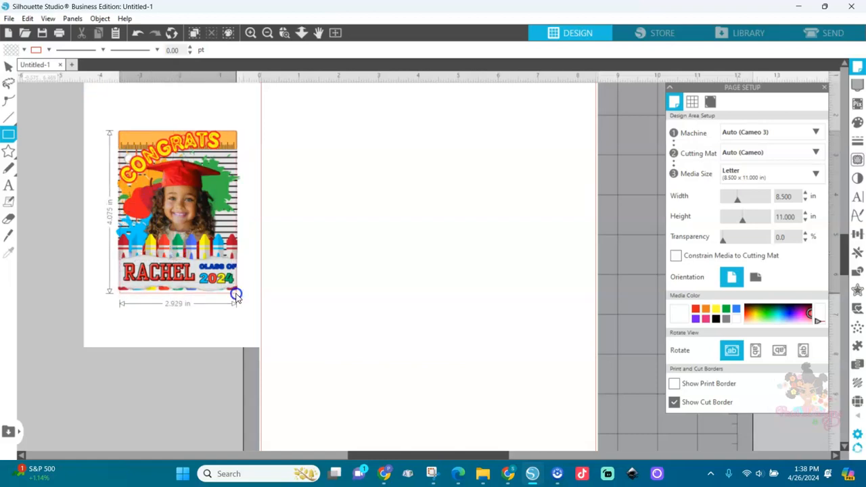
pyautogui.moveTo(238, 298); pyautogui.dragTo(237, 295)
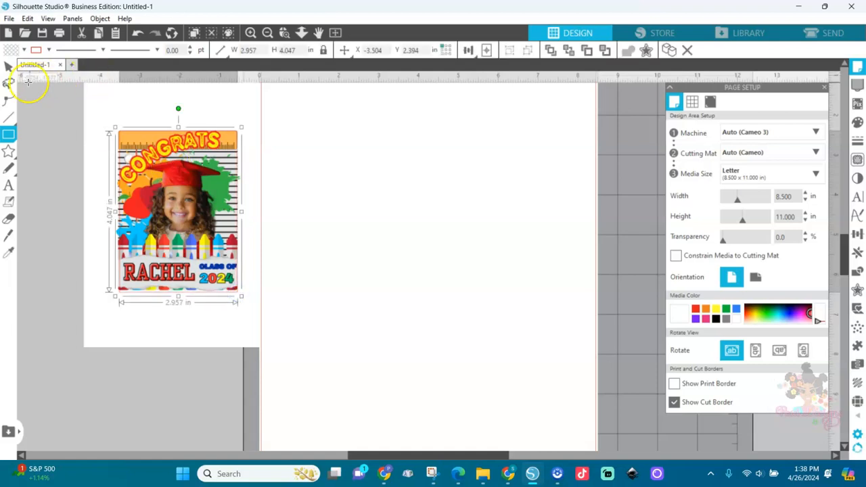
# Fill the rectangle with pink and widen it to about 3.01 in so it covers the artwork's outer edge
pyautogui.click(21, 50)
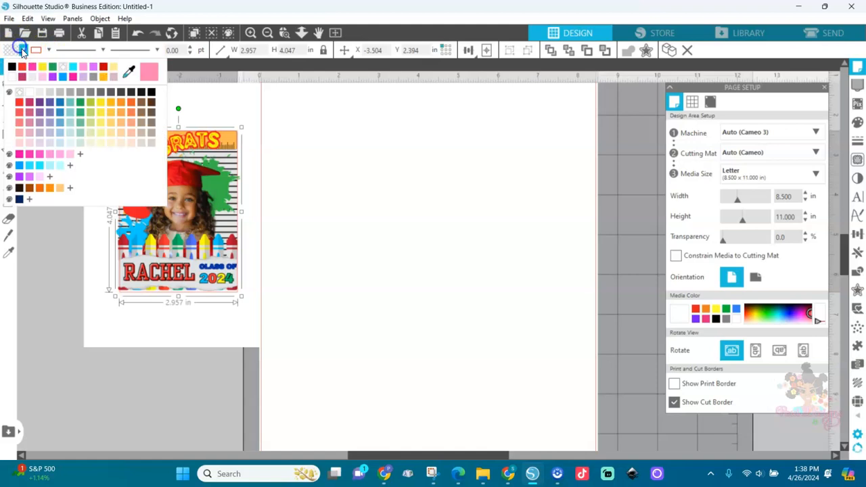
pyautogui.click(32, 67)
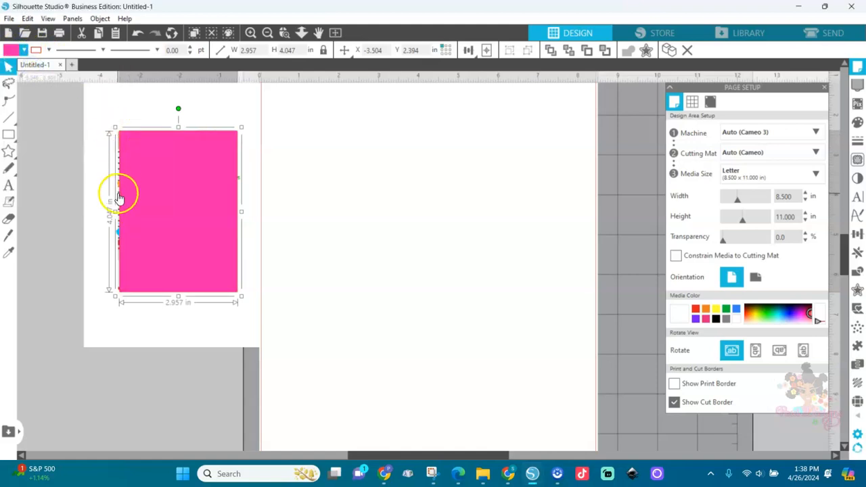
pyautogui.moveTo(116, 212); pyautogui.dragTo(115, 214)
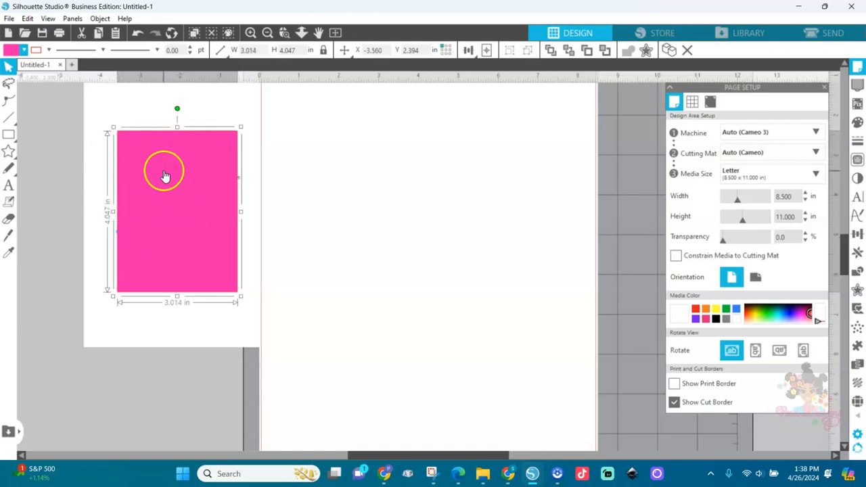
# Crop the merged image to the pink rectangle to remove the white margin around the artwork
pyautogui.click(147, 117)
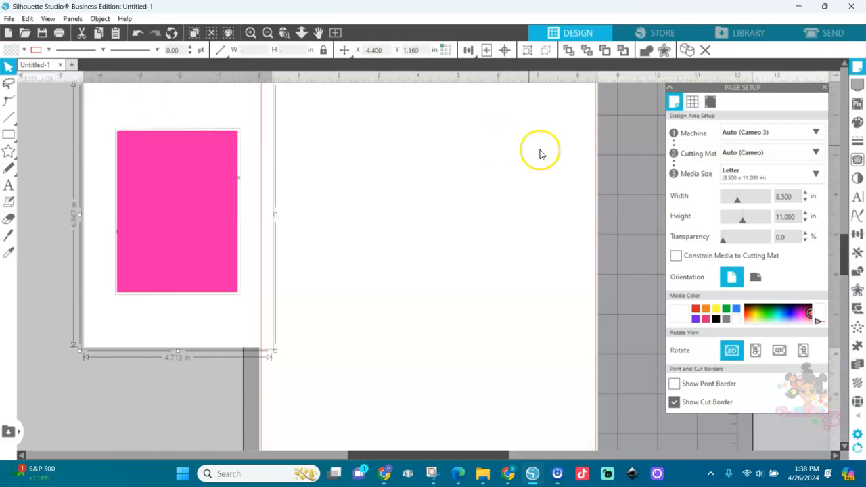
pyautogui.click(859, 274)
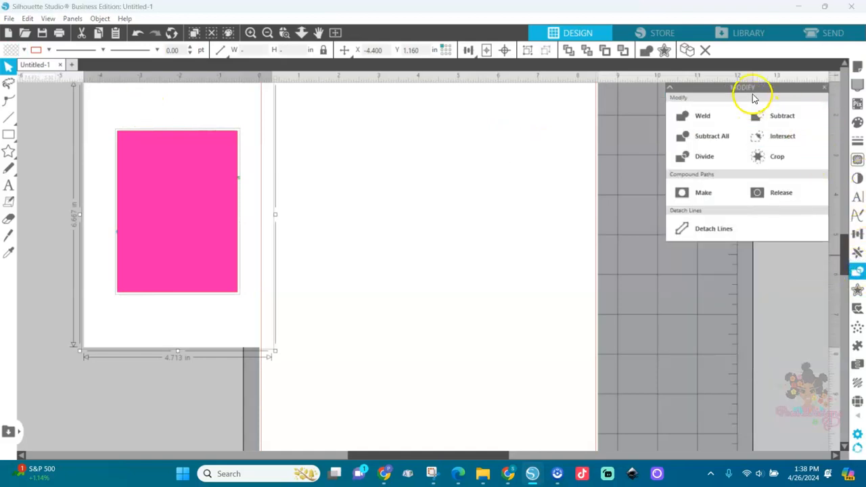
pyautogui.click(775, 154)
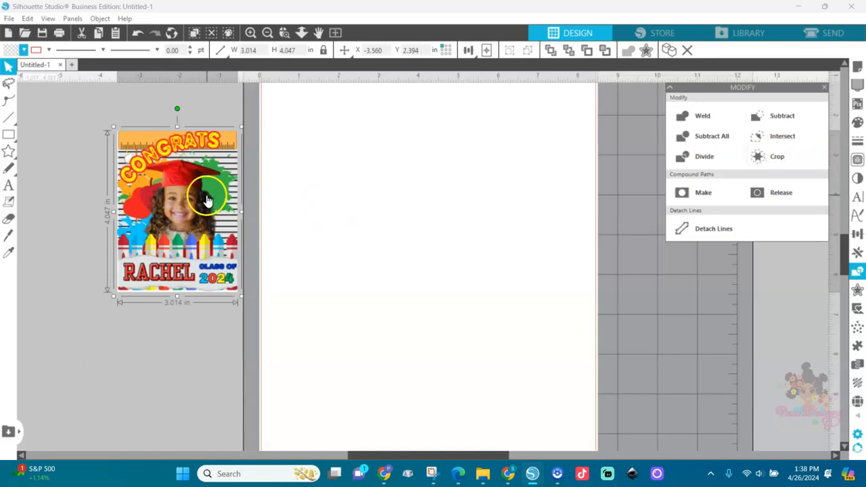
# Examine the cropped image's edges and center the image on the page
pyautogui.moveTo(209, 193); pyautogui.dragTo(194, 212)
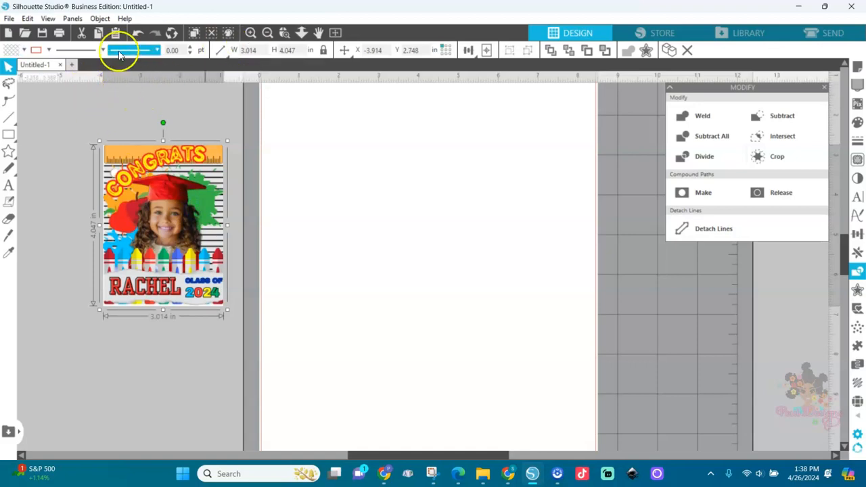
pyautogui.click(283, 34)
pyautogui.moveTo(81, 136); pyautogui.dragTo(256, 354)
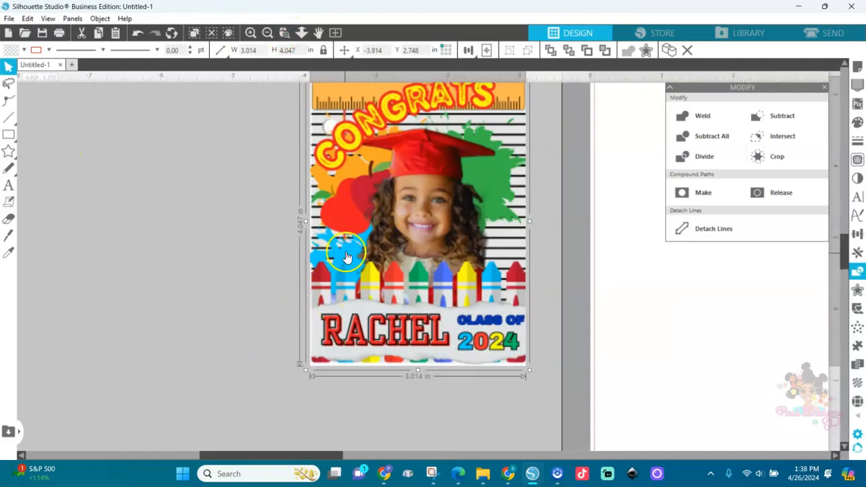
pyautogui.moveTo(420, 289); pyautogui.dragTo(368, 302)
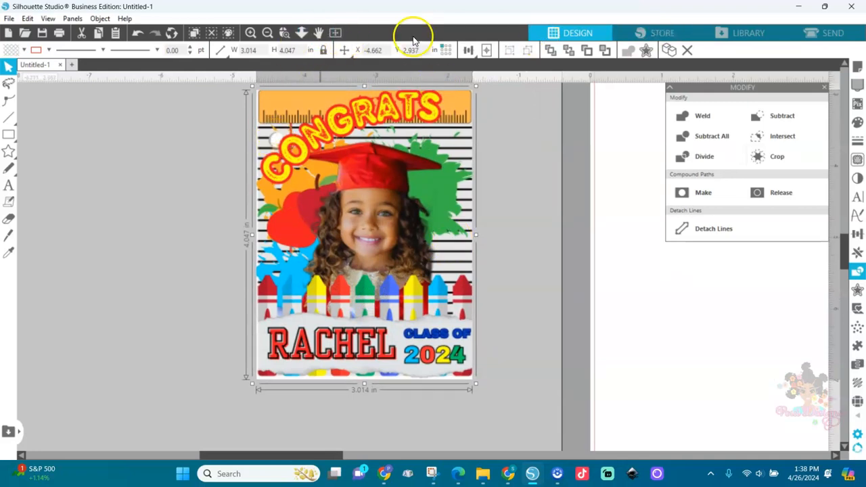
pyautogui.click(335, 33)
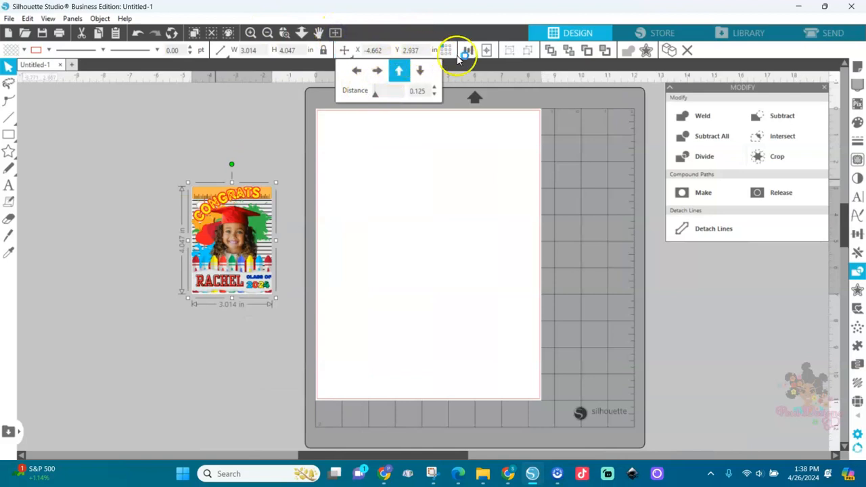
pyautogui.click(487, 50)
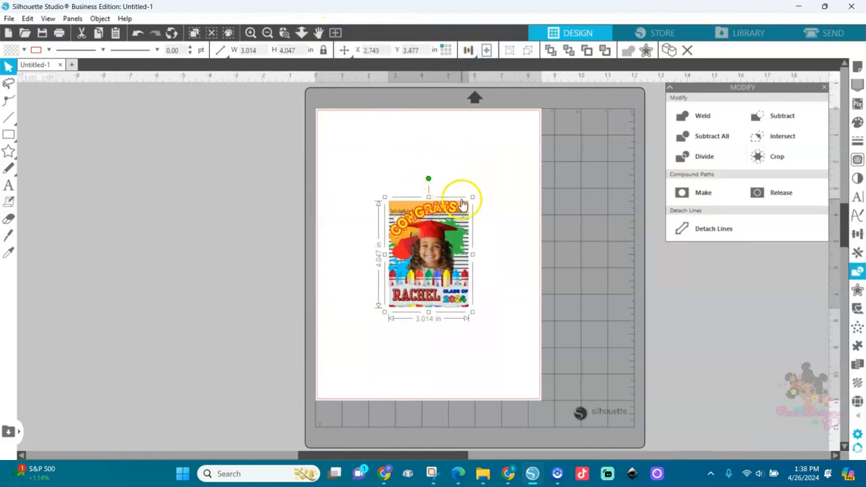
# Enlarge the cropped image proportionally and set its height to 7 in
pyautogui.moveTo(473, 196); pyautogui.dragTo(415, 225)
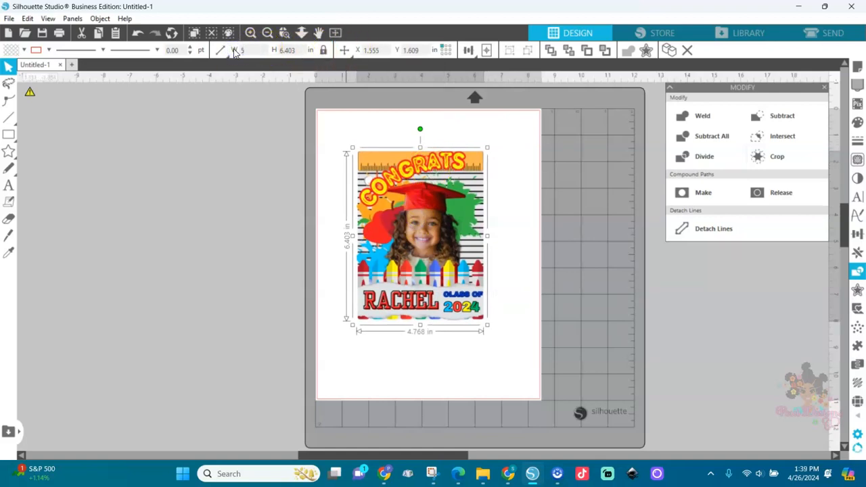
pyautogui.moveTo(300, 49); pyautogui.dragTo(273, 49)
pyautogui.write('7')
pyautogui.press('Return')
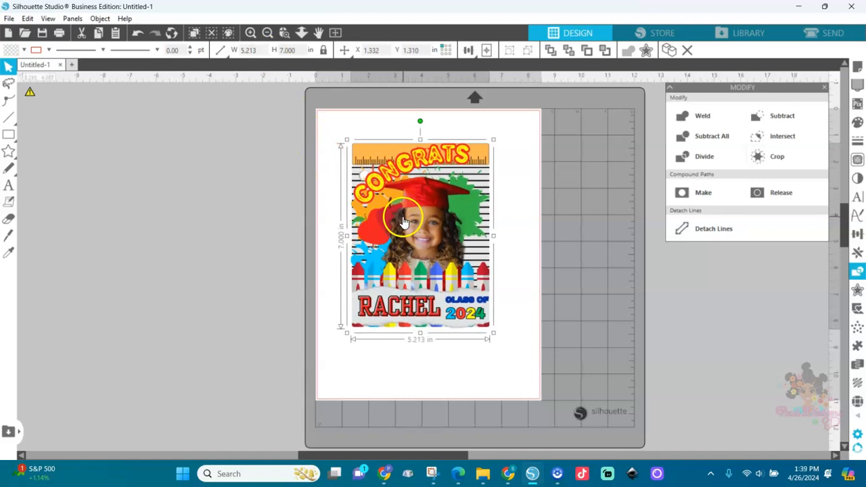
# Unlock the image's aspect ratio to set its width to 5 in, and shift the image slightly down and right on the page
pyautogui.click(325, 51)
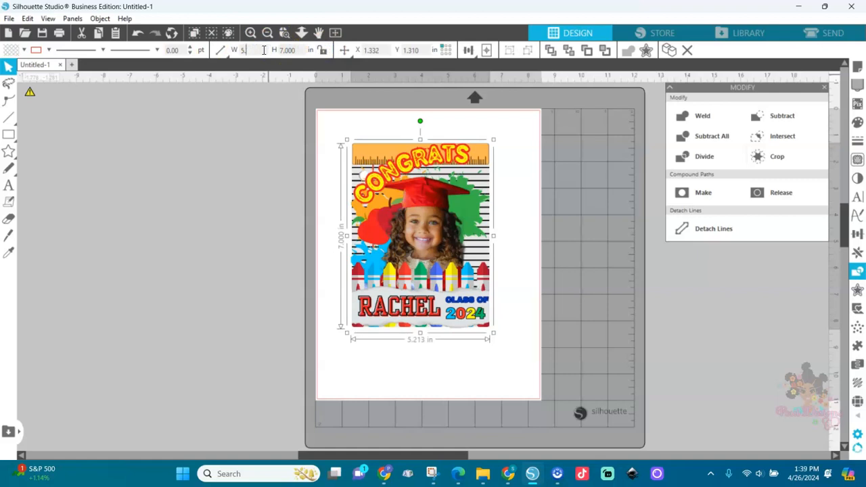
pyautogui.press('Return')
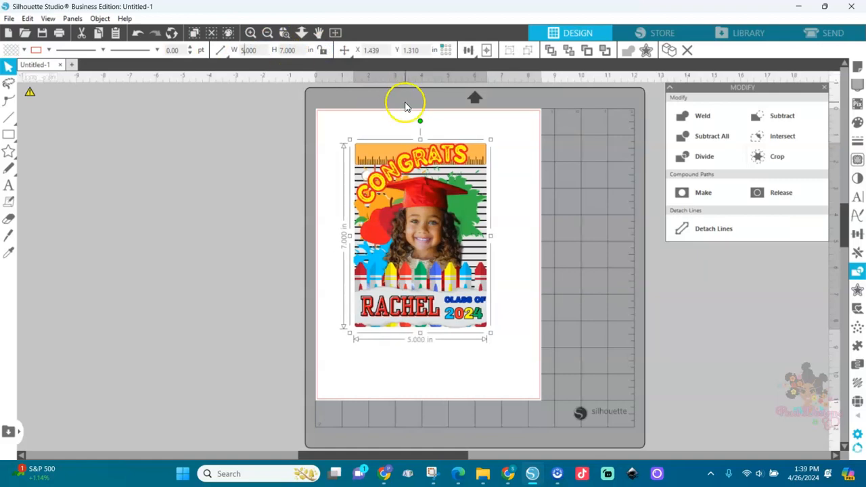
pyautogui.moveTo(435, 195); pyautogui.dragTo(451, 208)
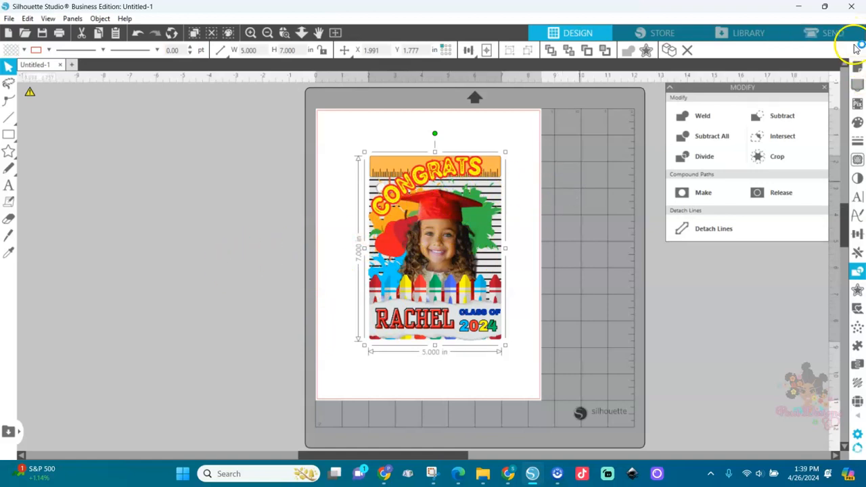
# Turn on registration marks for the page and shift the 5 by 7 in image slightly left within the printable area
pyautogui.click(856, 66)
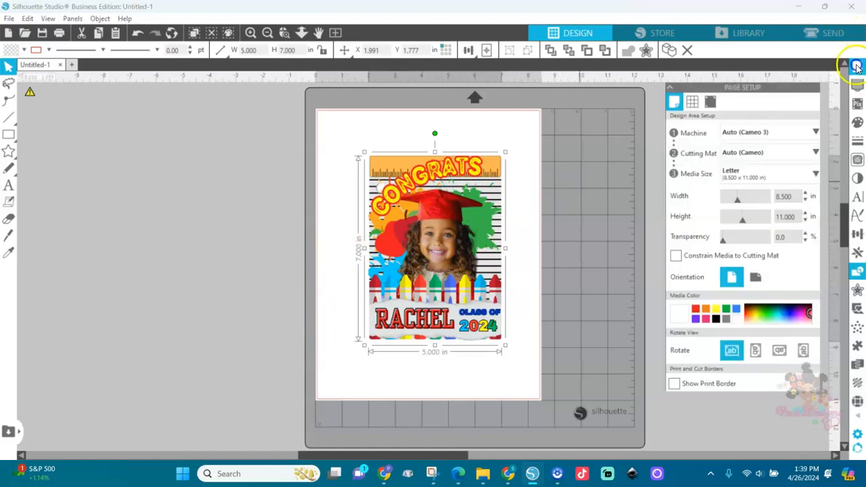
pyautogui.click(712, 103)
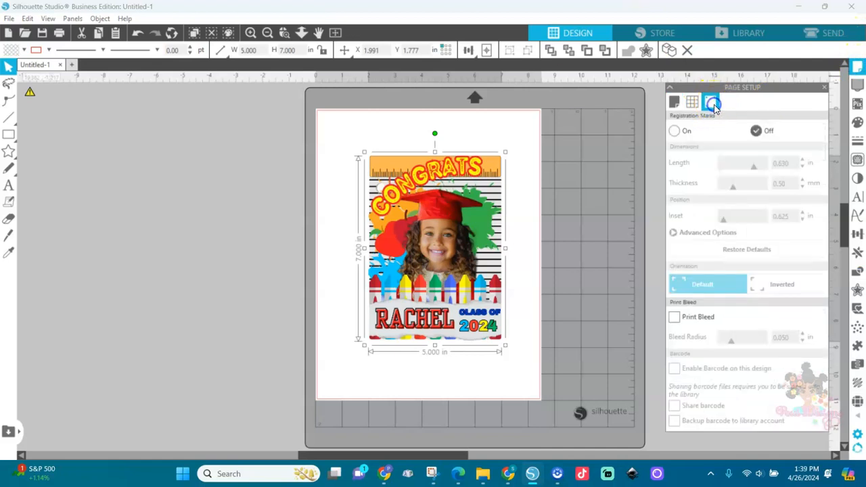
pyautogui.click(676, 131)
pyautogui.moveTo(472, 210); pyautogui.dragTo(458, 211)
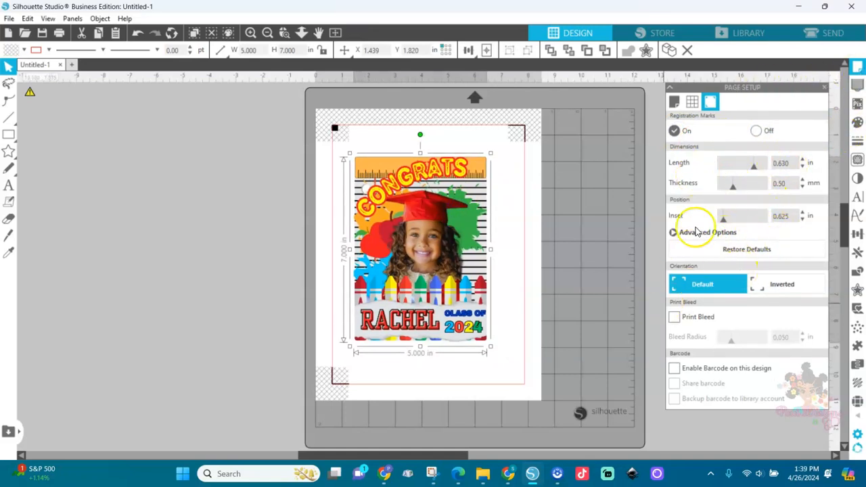
pyautogui.click(859, 66)
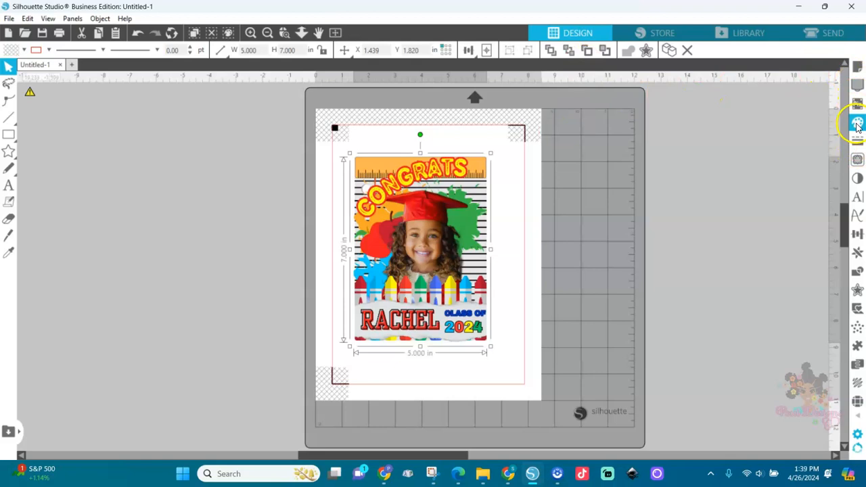
# Set the image's brightness to 4.0 and contrast to 2.0, and apply the adjustment
pyautogui.click(857, 126)
pyautogui.click(857, 178)
pyautogui.click(710, 102)
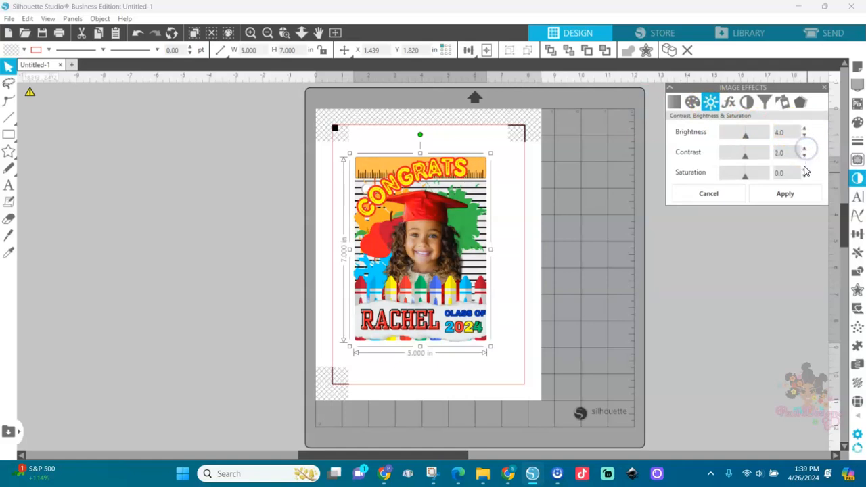
pyautogui.click(783, 194)
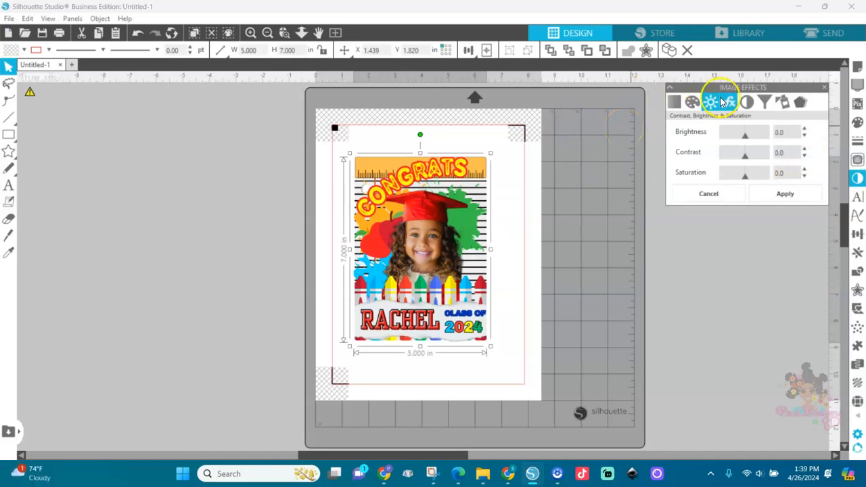
# Set Carriage 1 to Cut Edge so the design is cut around its outer border
pyautogui.click(812, 39)
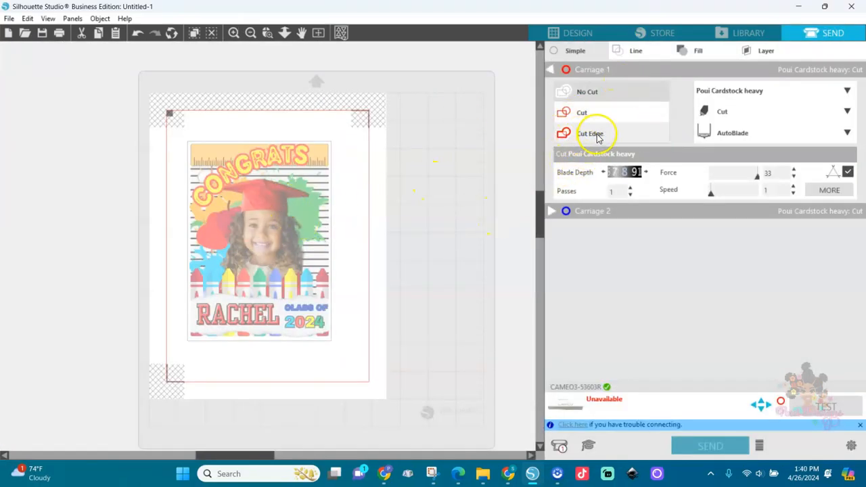
pyautogui.click(598, 137)
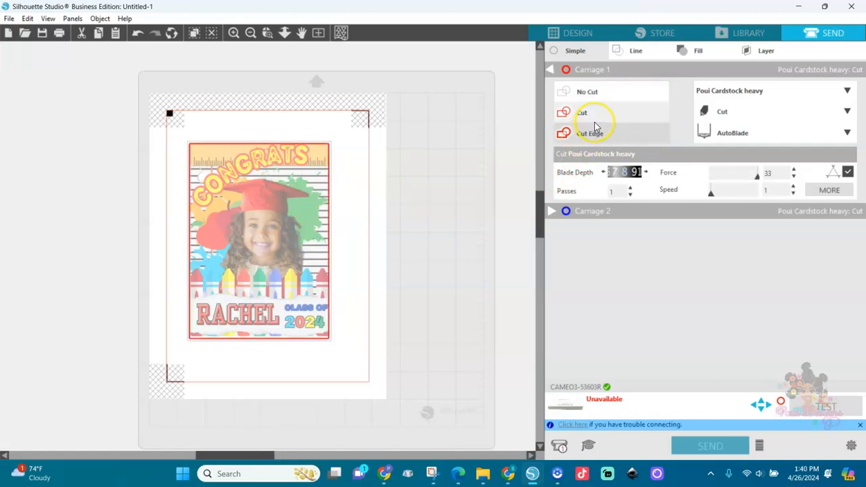
pyautogui.click(590, 115)
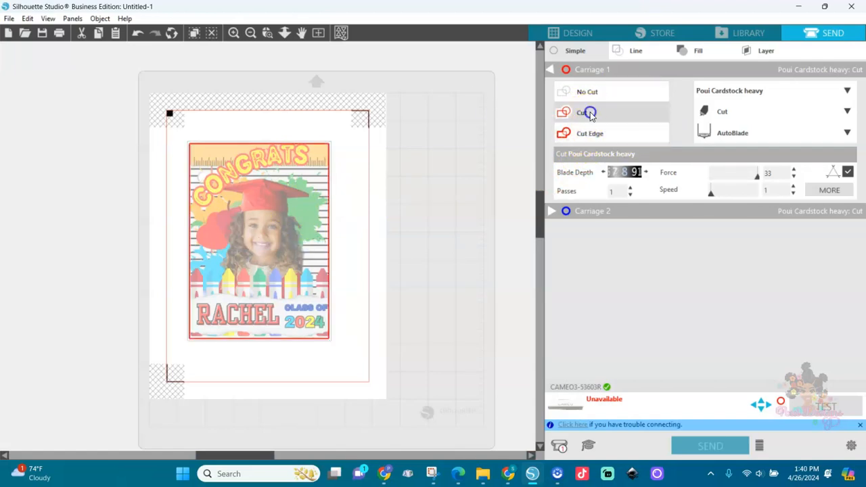
pyautogui.click(588, 136)
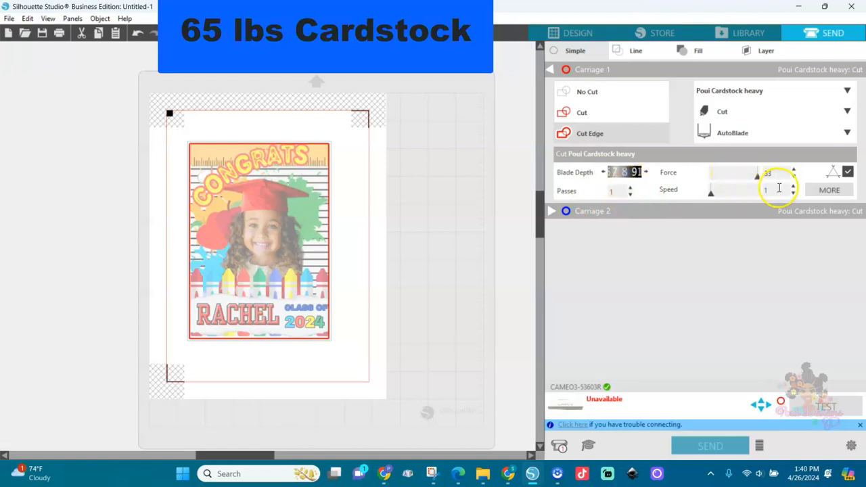
# Return to the design view, open the page for printing and choose the EPSON ET-2720 Series printer
pyautogui.click(577, 35)
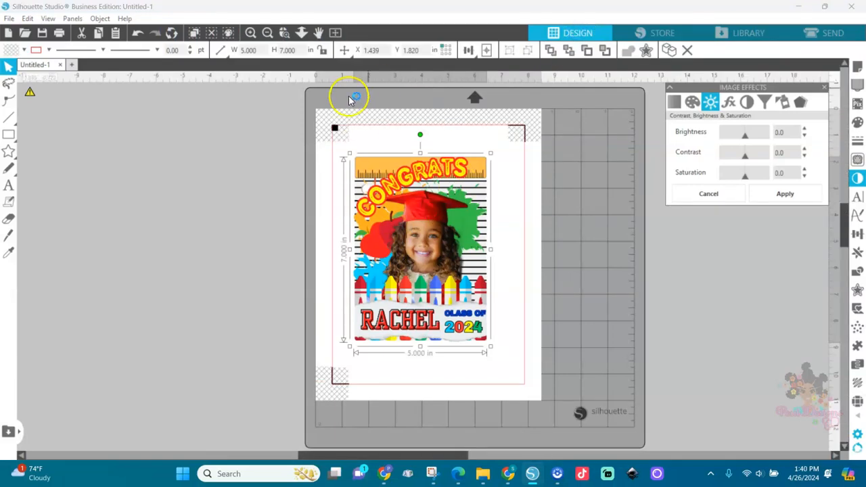
pyautogui.click(8, 18)
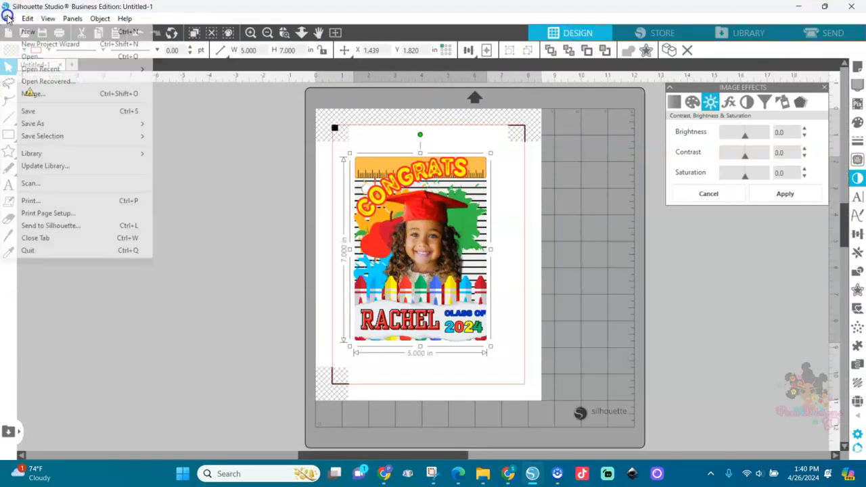
pyautogui.click(51, 202)
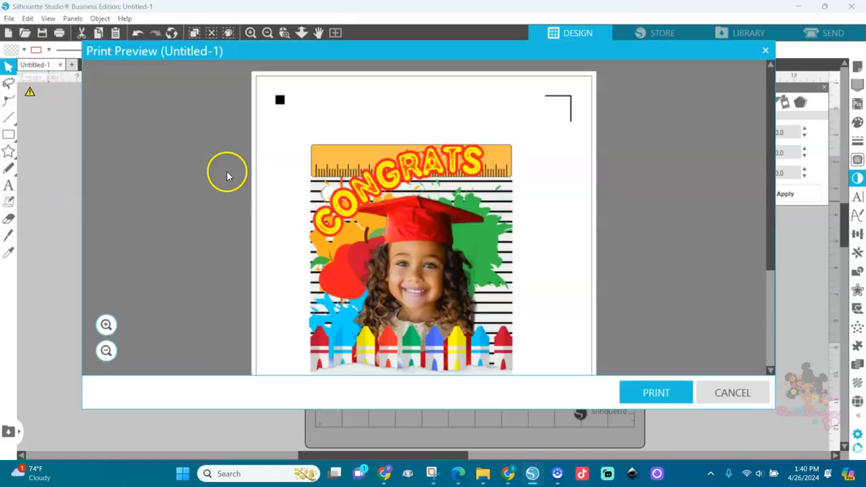
pyautogui.click(661, 399)
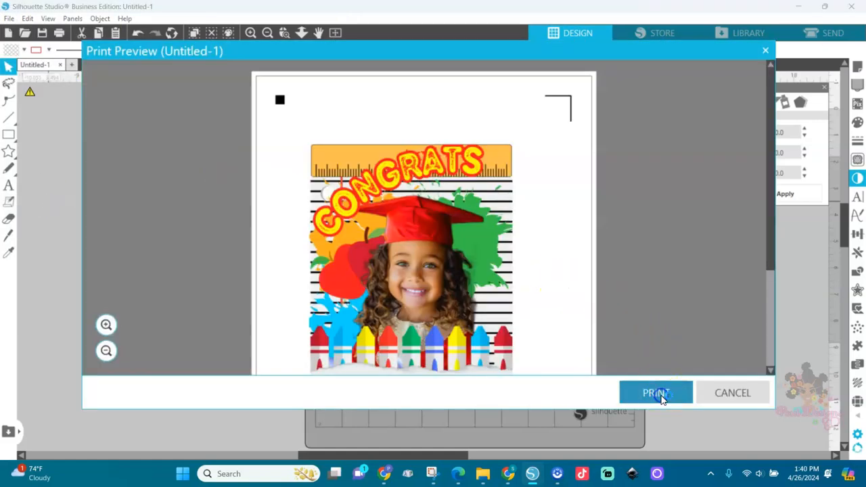
pyautogui.click(560, 42)
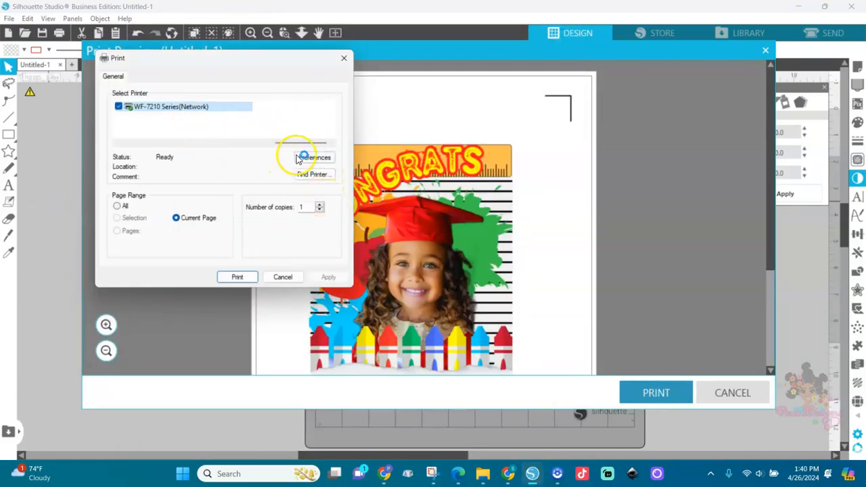
pyautogui.click(237, 142)
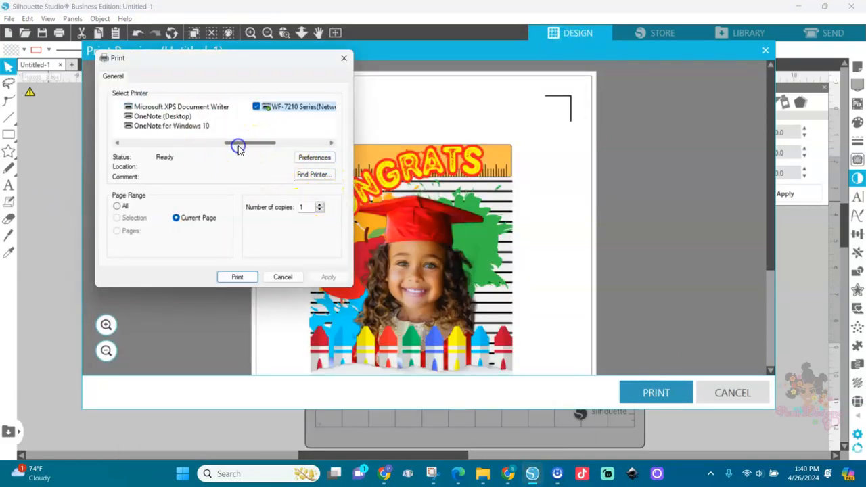
pyautogui.click(190, 143)
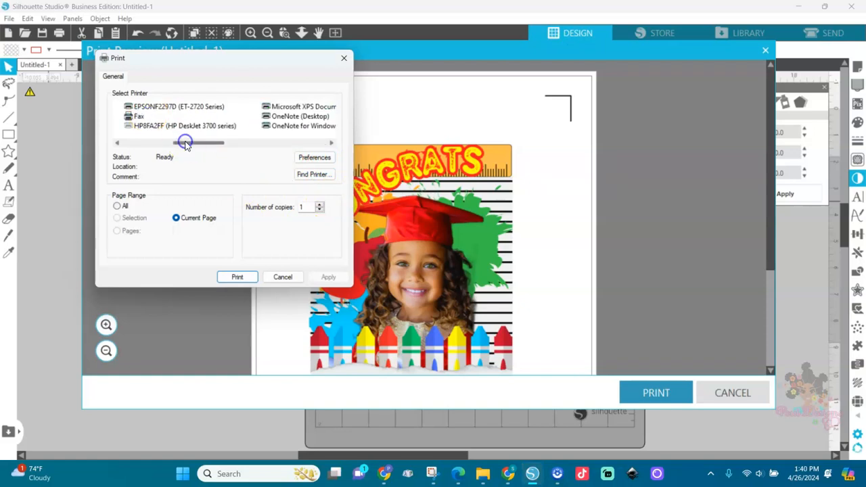
pyautogui.click(194, 107)
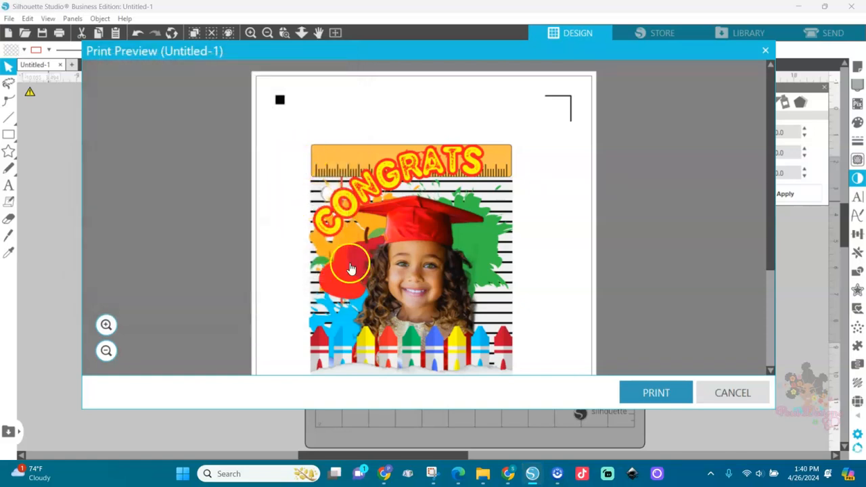